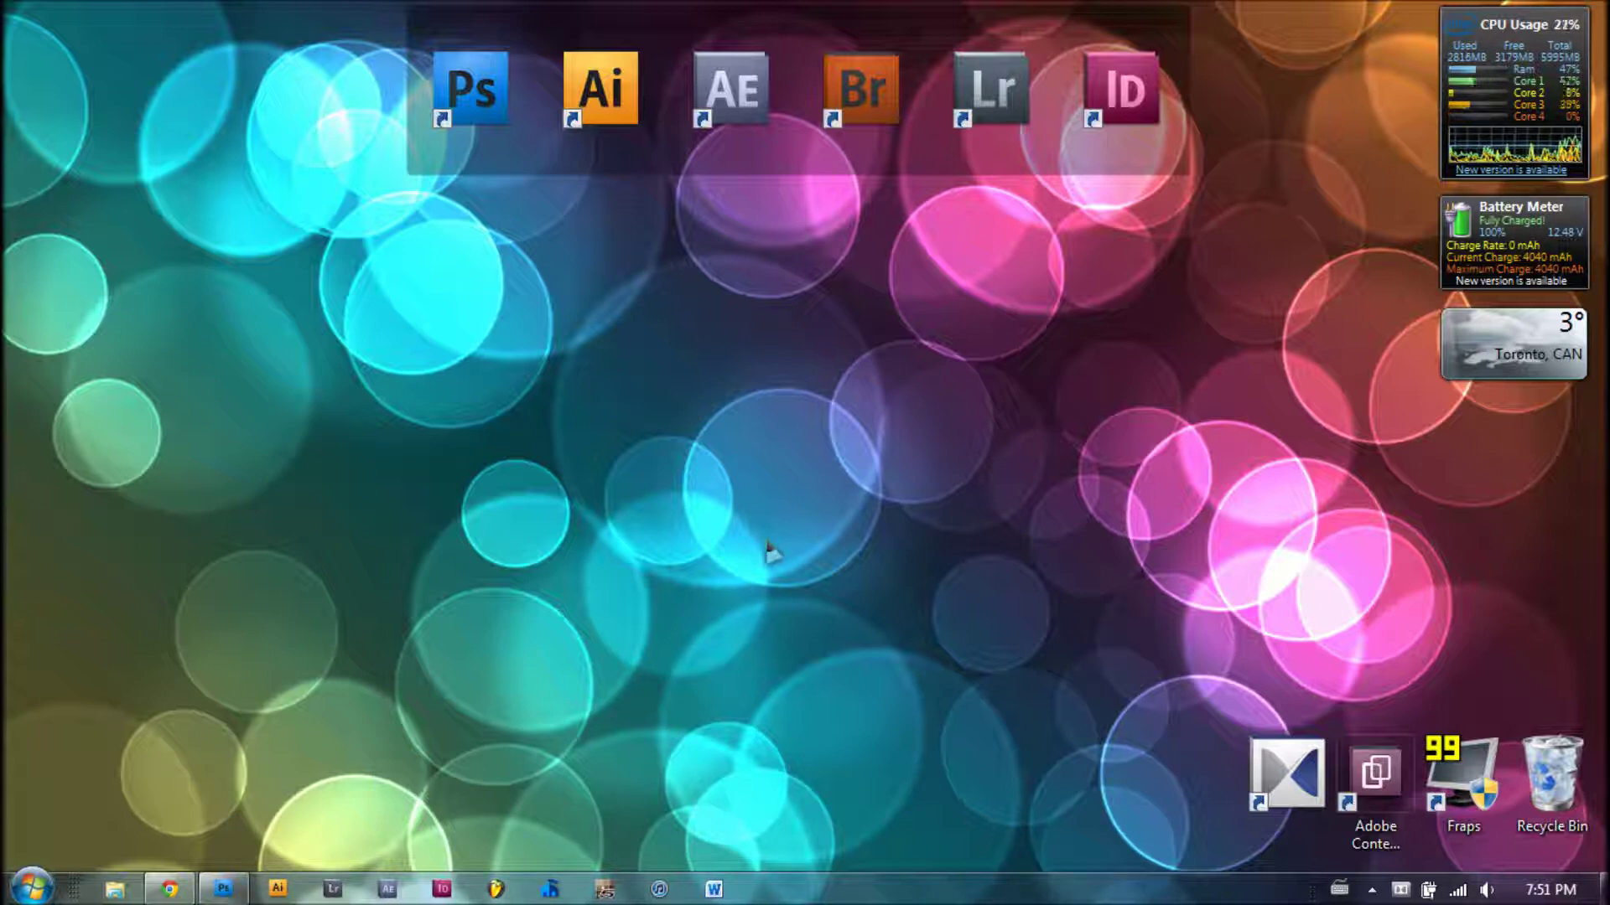
- Bring the Photoshop window holding the close-up eye photo to the front
key("super+Tab")
key("super+Tab")
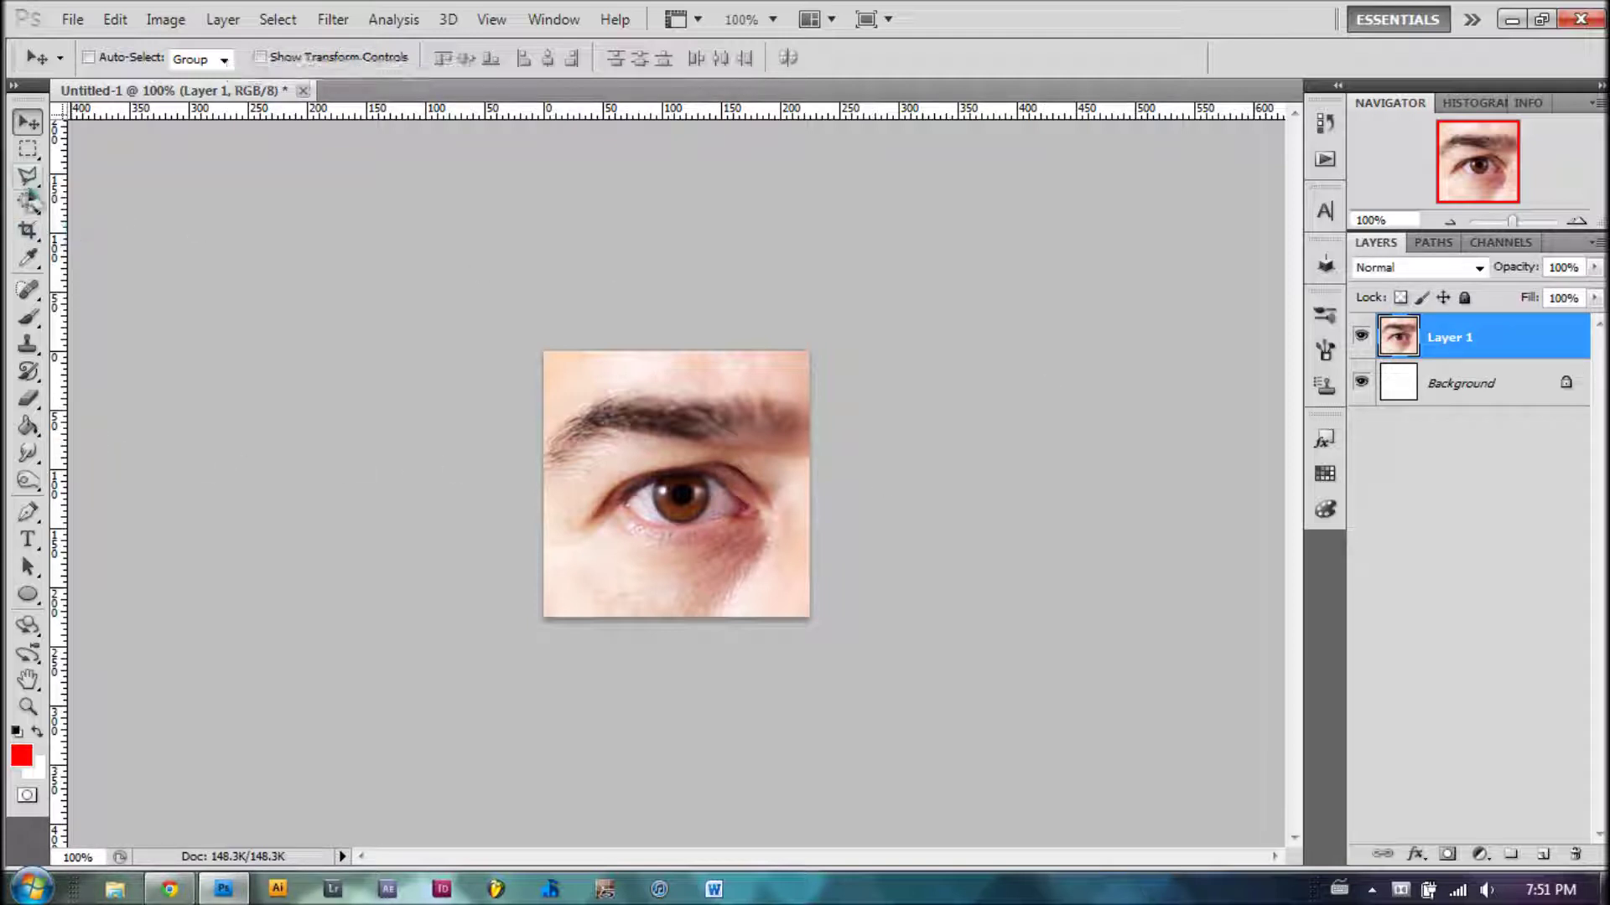
mouse_move(28, 175)
left_mouse_down()
mouse_move(97, 180)
mouse_move(28, 174)
left_mouse_up()
- Choose the Pen tool and zoom in to 600% on the brown iris
left_click(28, 121)
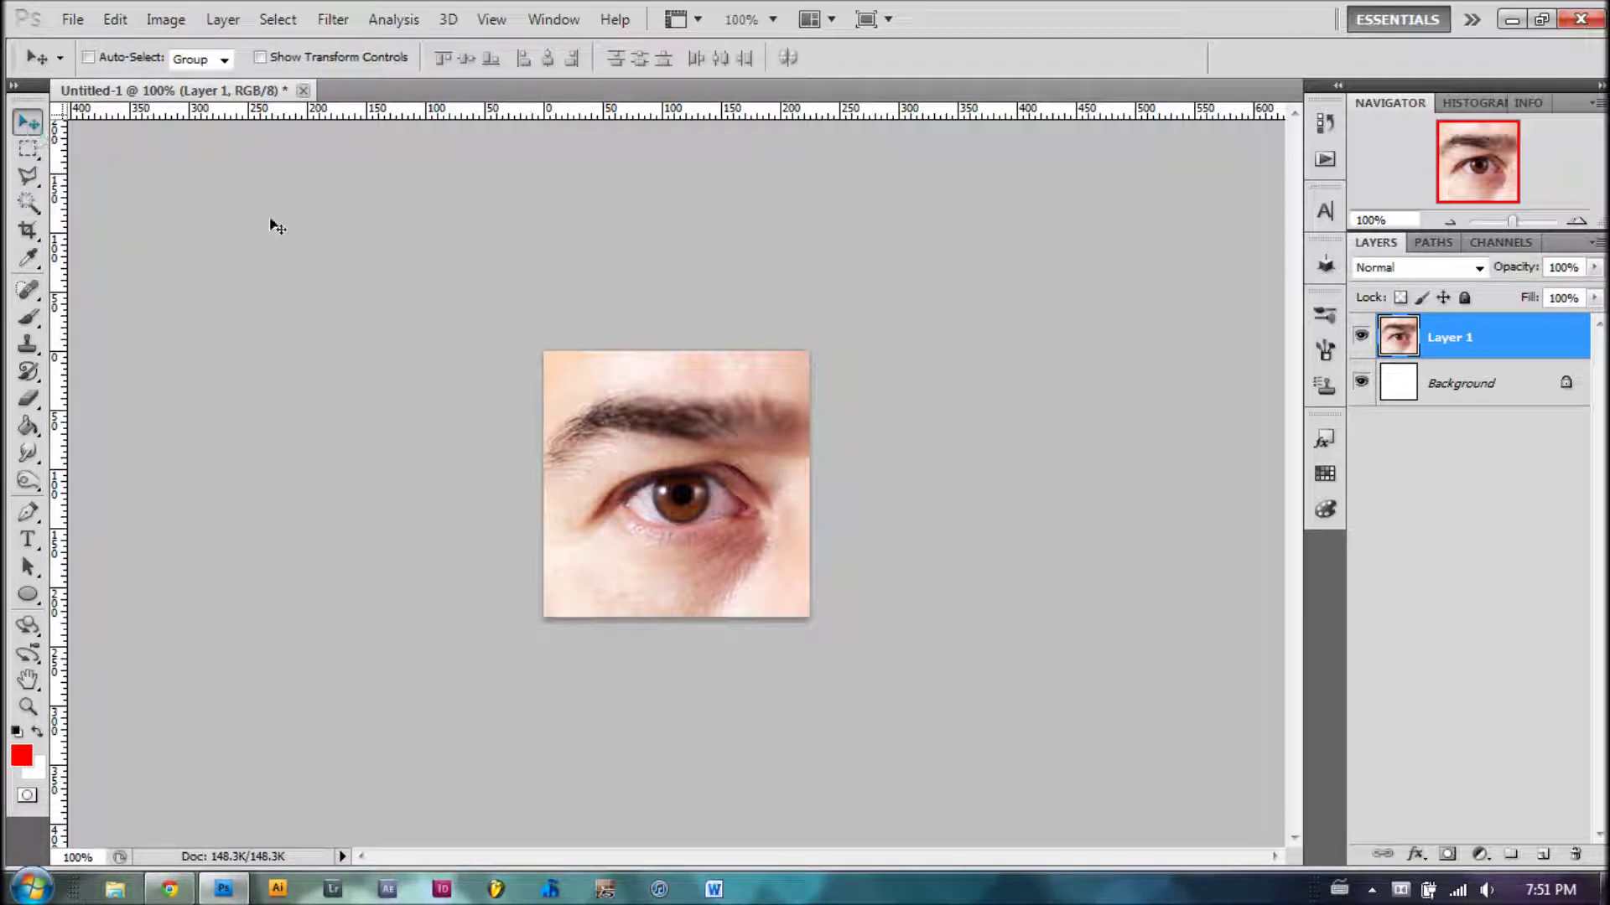
left_click_drag(28, 176, 117, 206)
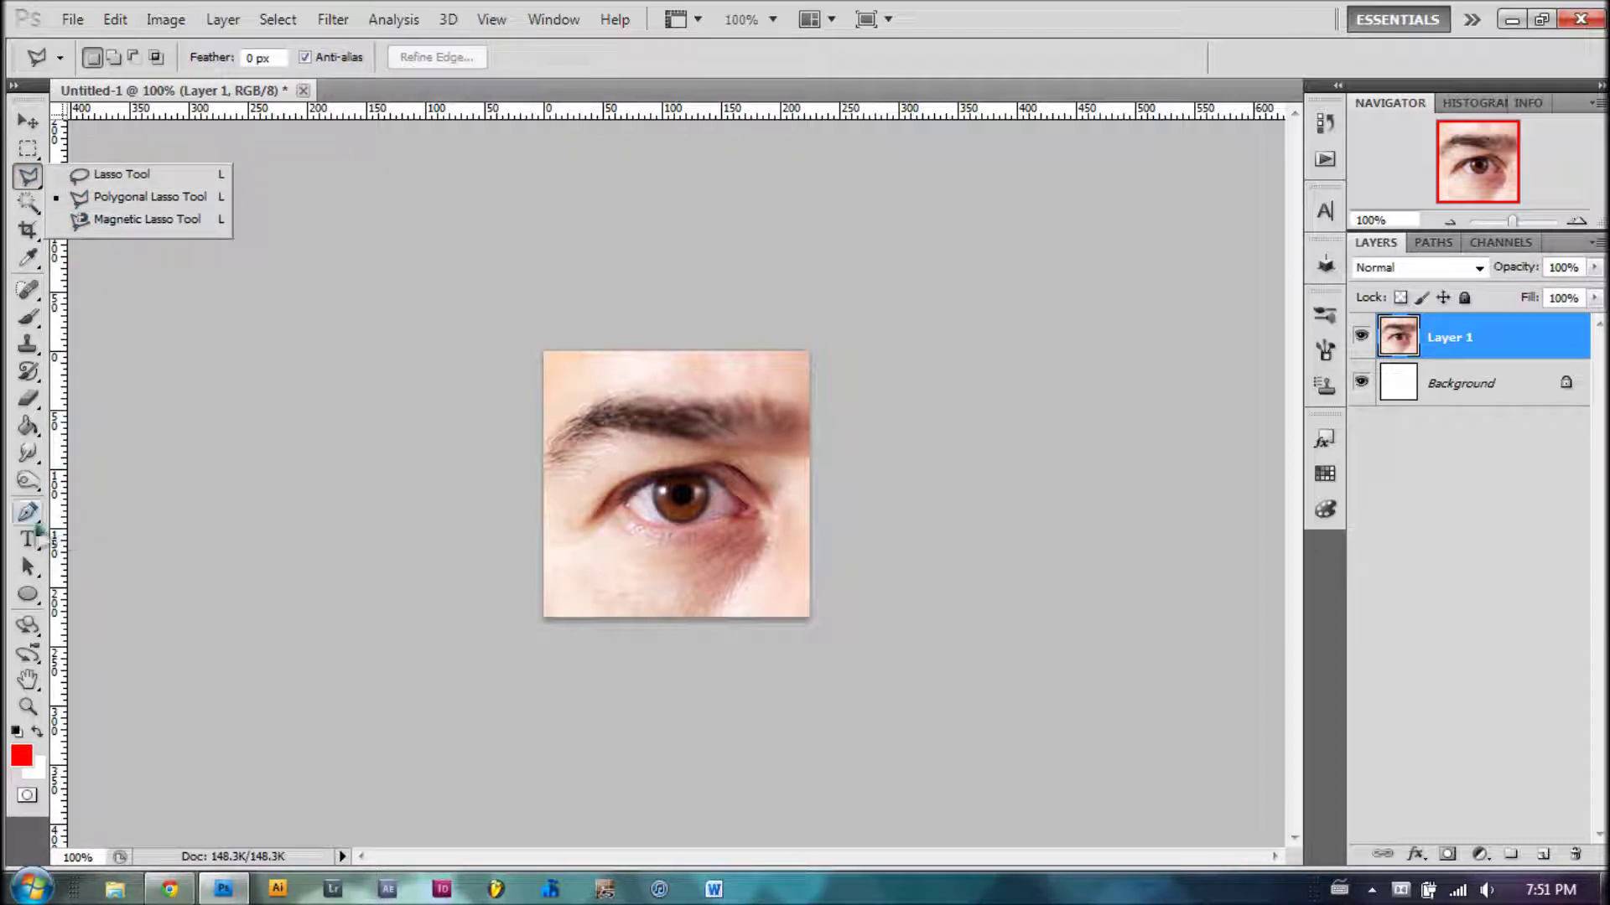
left_click_drag(34, 523, 35, 524)
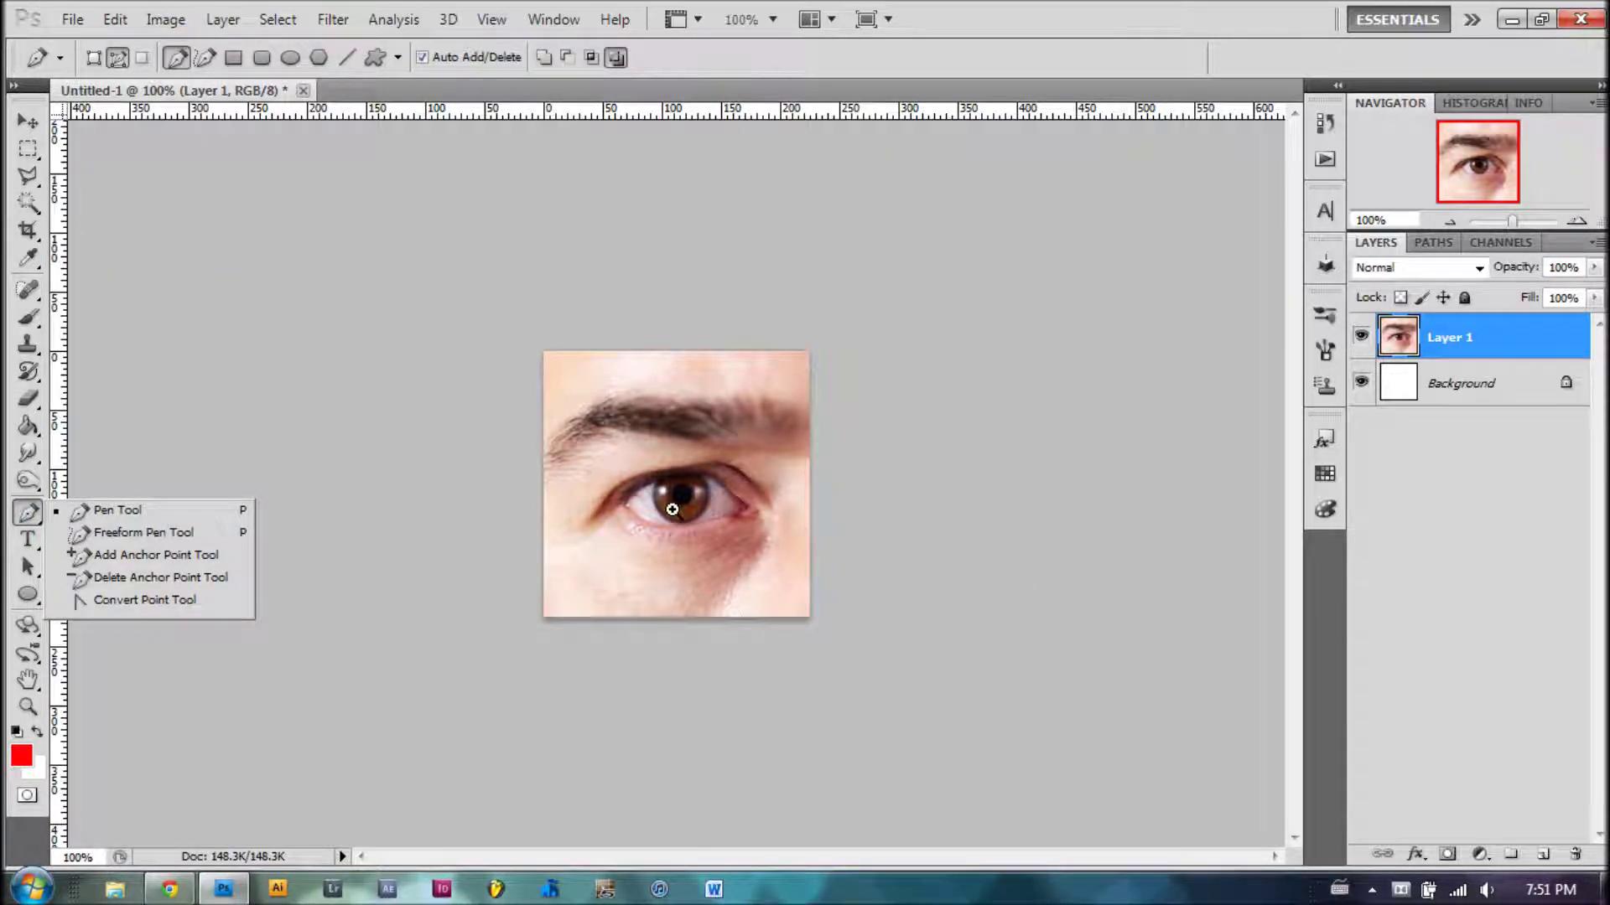
scroll(673, 521, "up", 3)
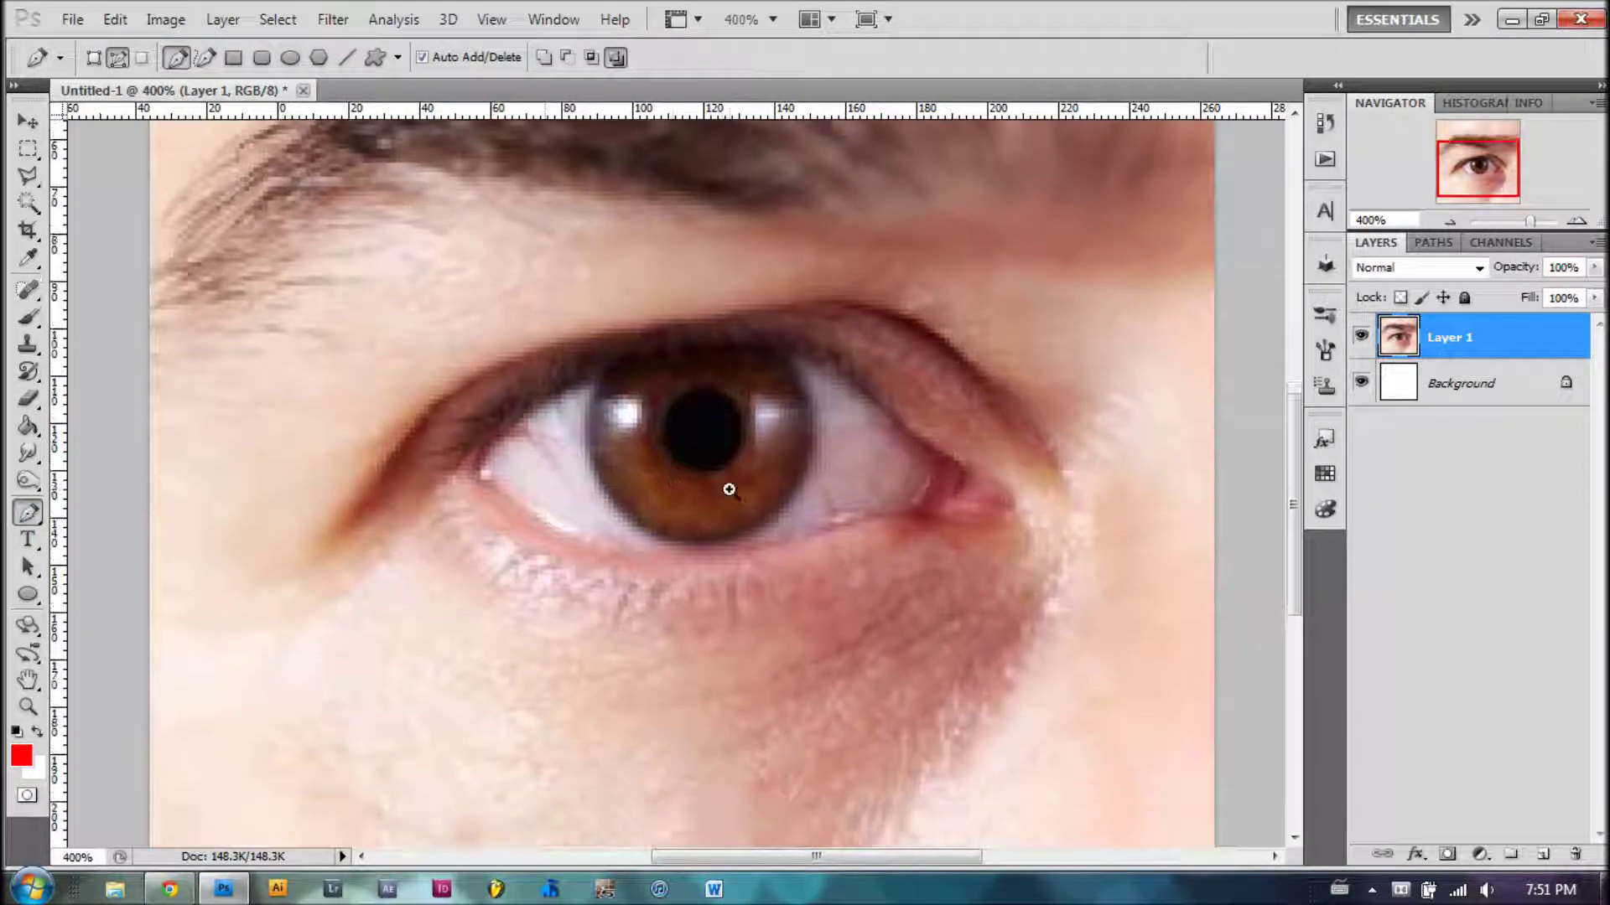
scroll(732, 494, "up", 1)
scroll(803, 336, "up", 1)
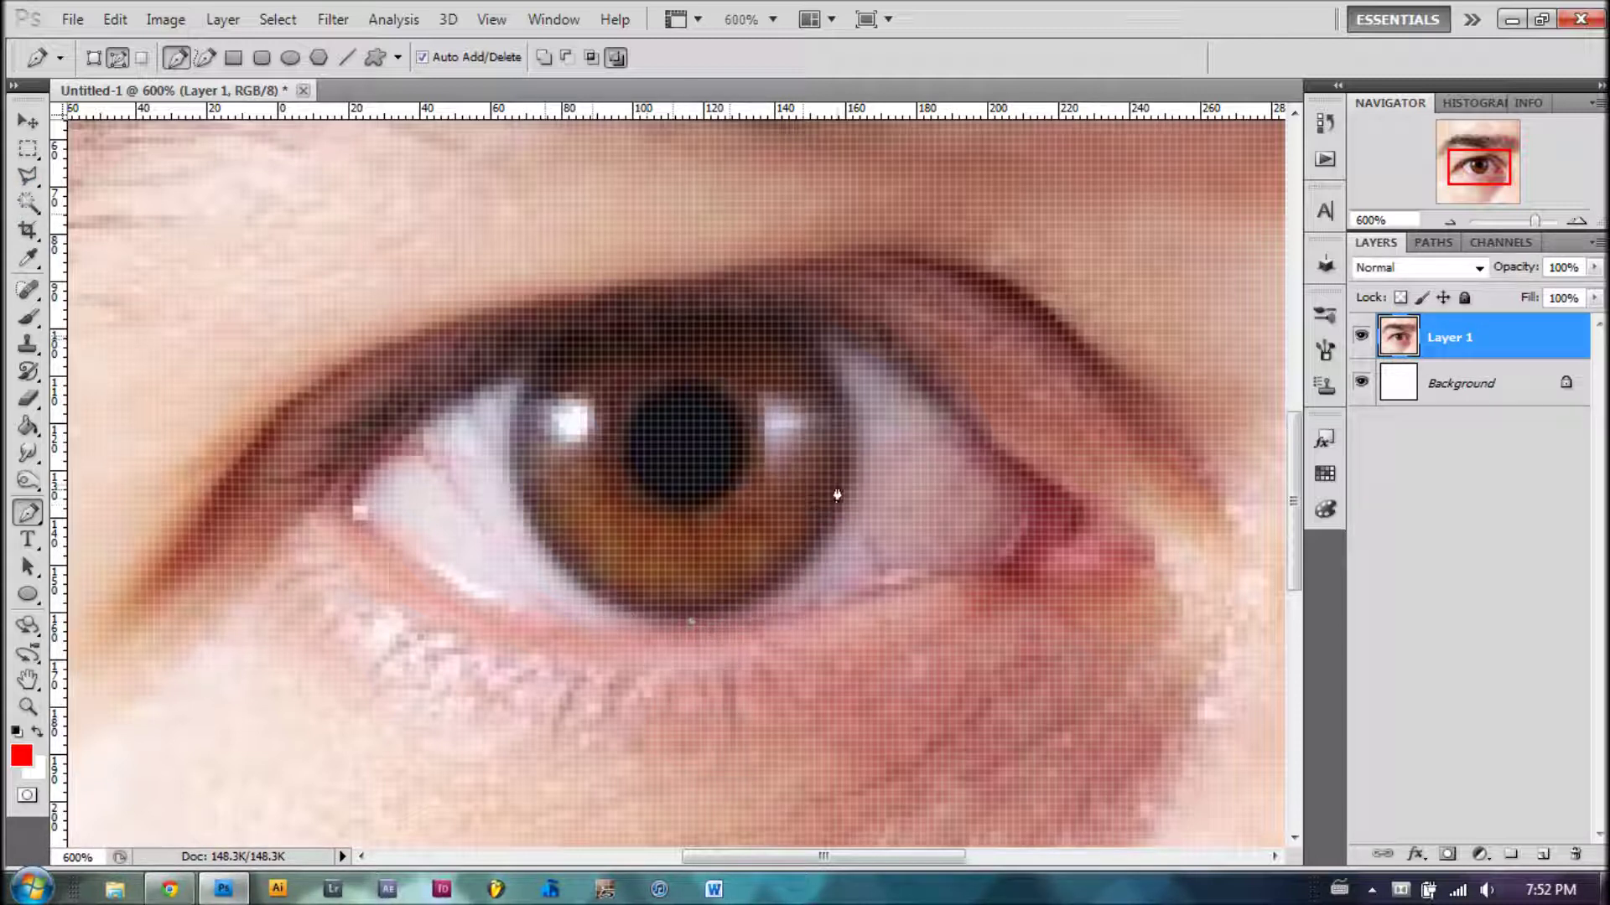
- Trace the iris with curved Pen anchors, breaking each handle, and close the path at the start
left_click_drag(842, 494, 862, 384)
left_click(843, 494, "alt")
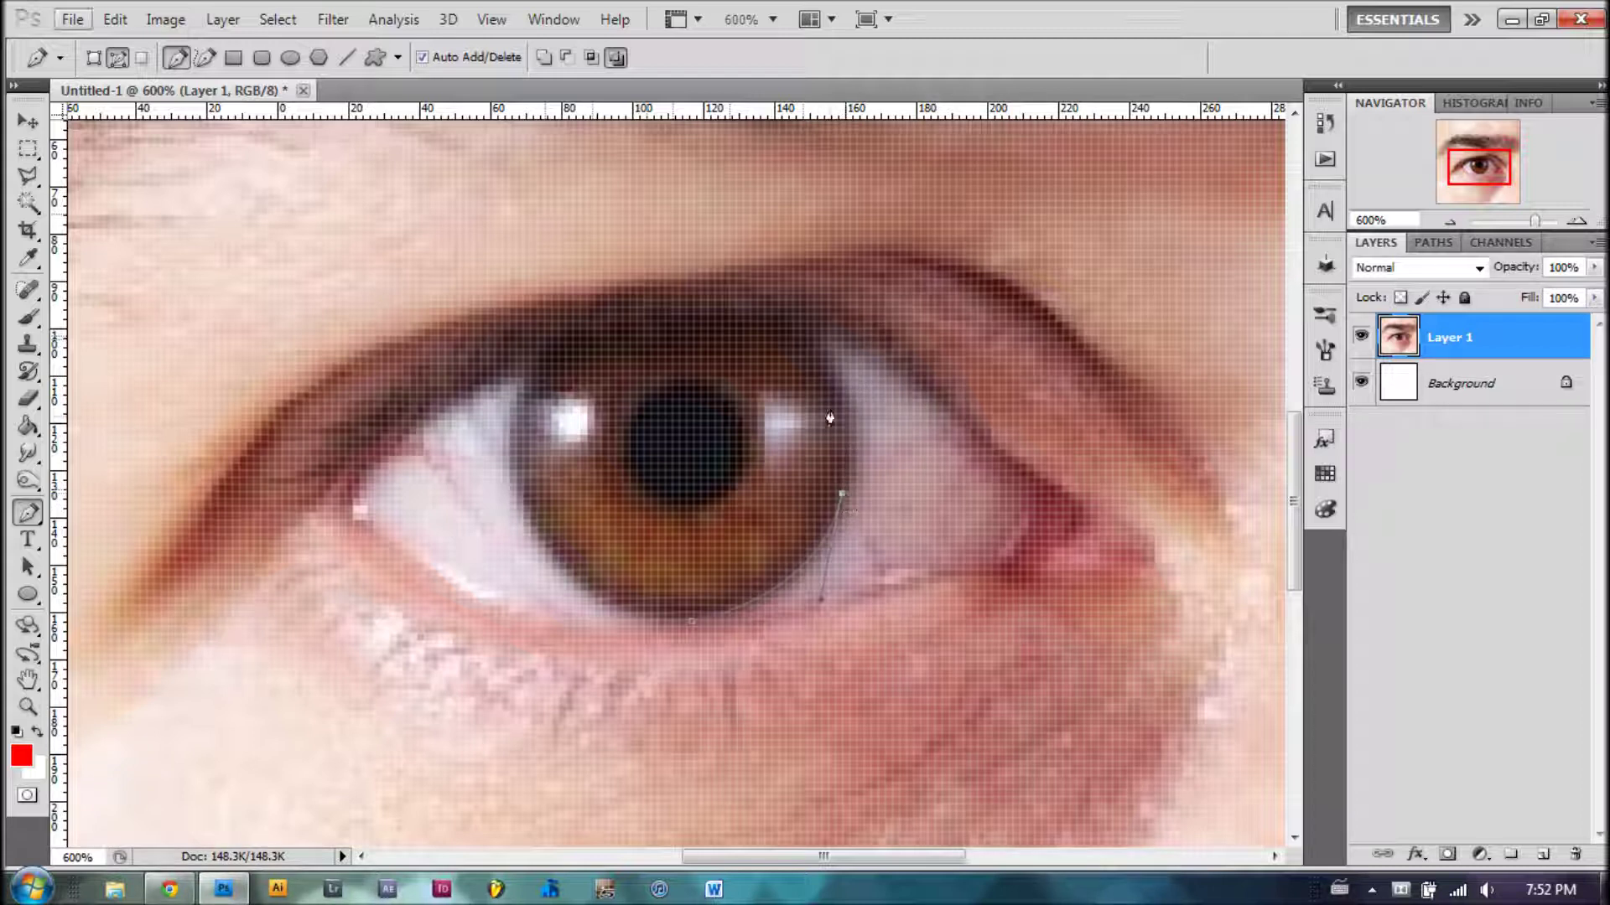
left_click_drag(774, 320, 676, 289)
left_click(774, 321, "alt")
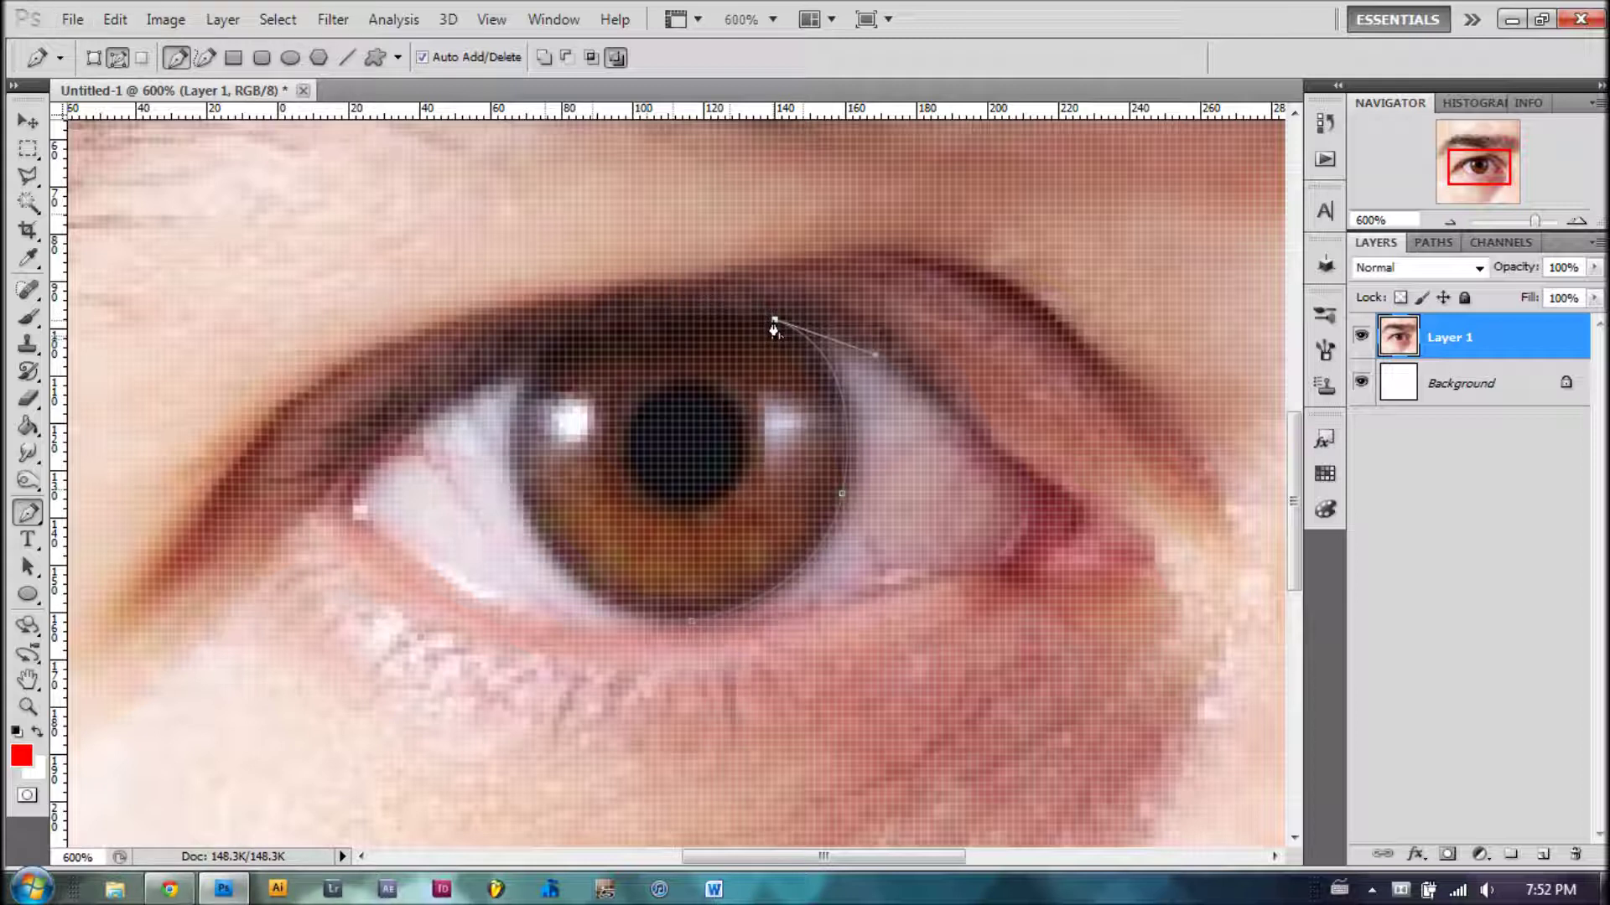
left_click(580, 326)
left_click_drag(581, 334, 560, 342)
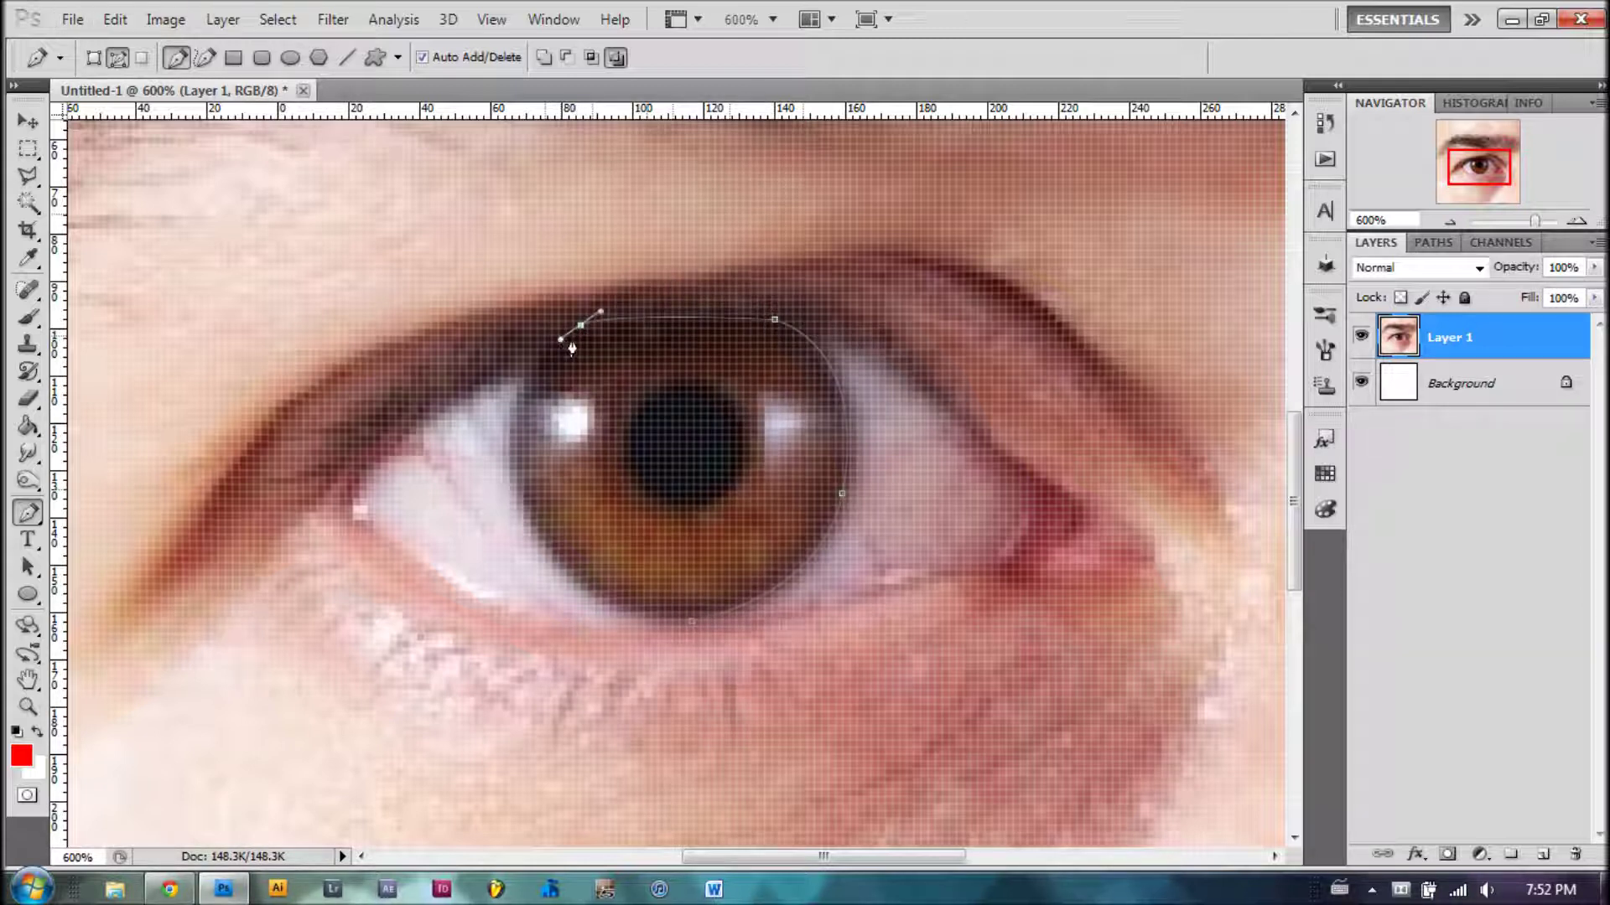
left_click(580, 326, "alt")
left_click_drag(517, 502, 537, 632)
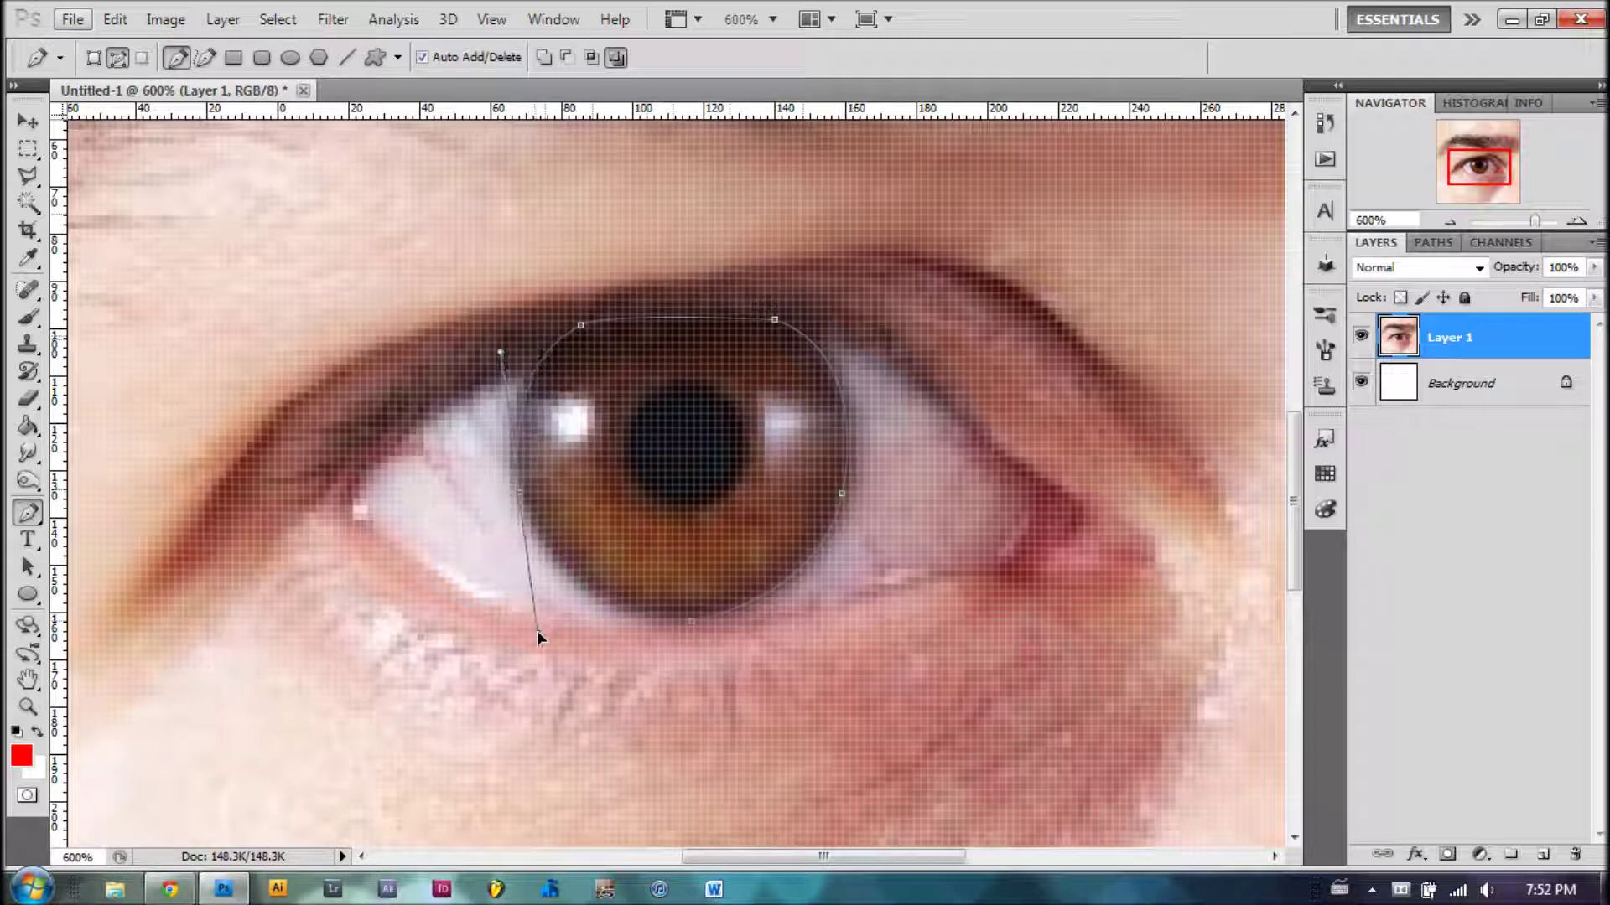
left_click(520, 501, "alt")
left_click_drag(712, 623, 838, 620)
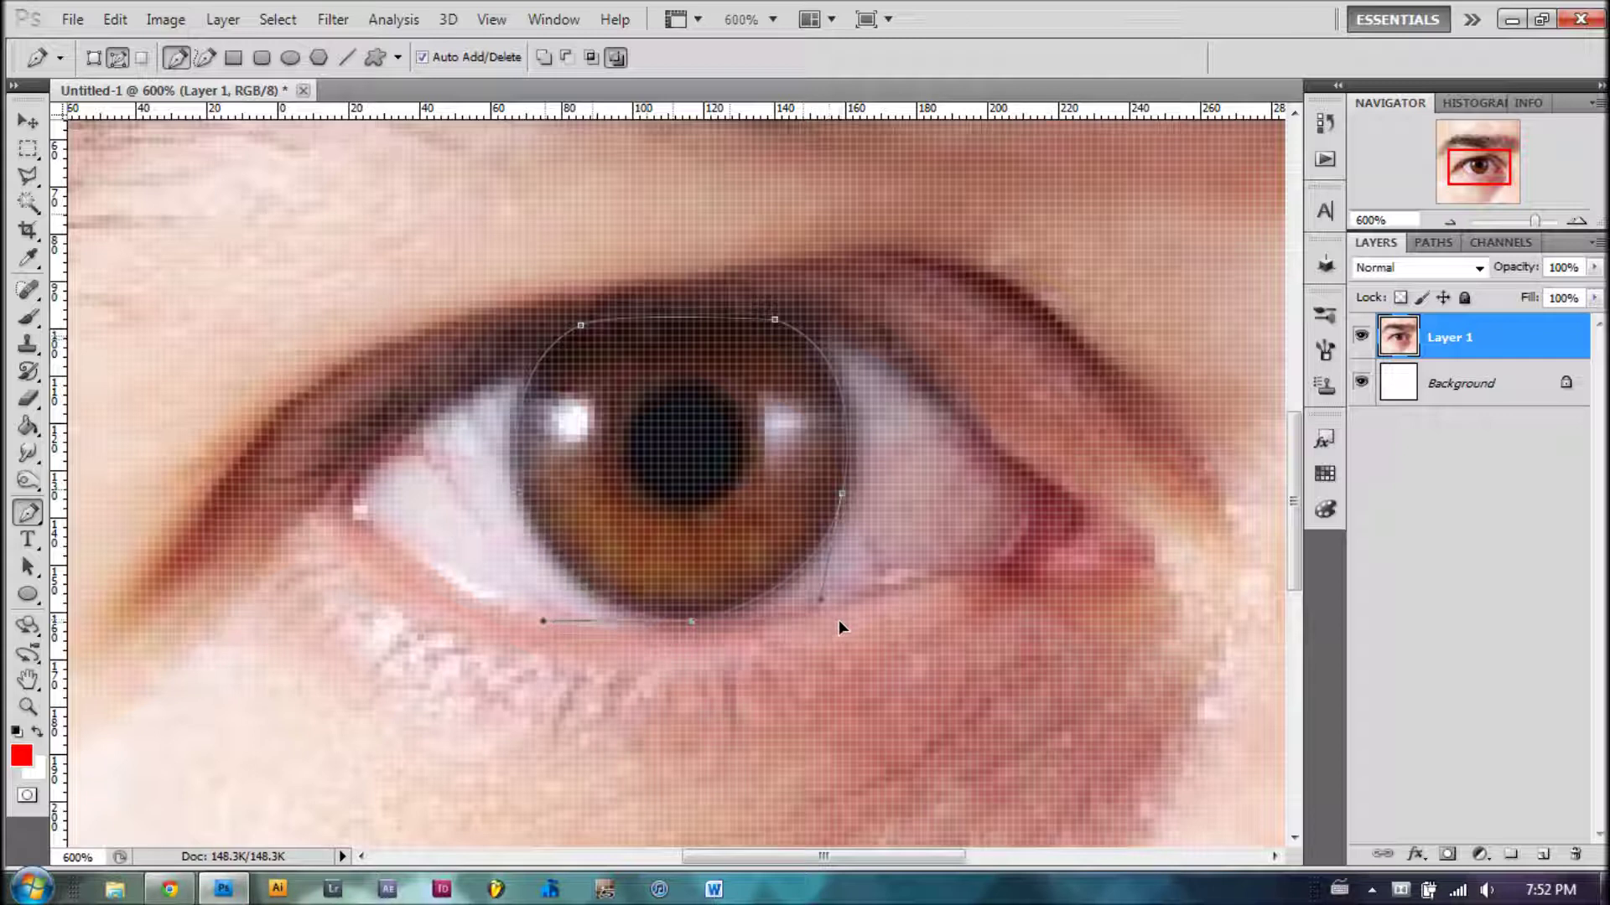
left_click(837, 621, "ctrl")
- Convert the iris path into a selection with a 0-pixel feather radius
right_click(569, 496)
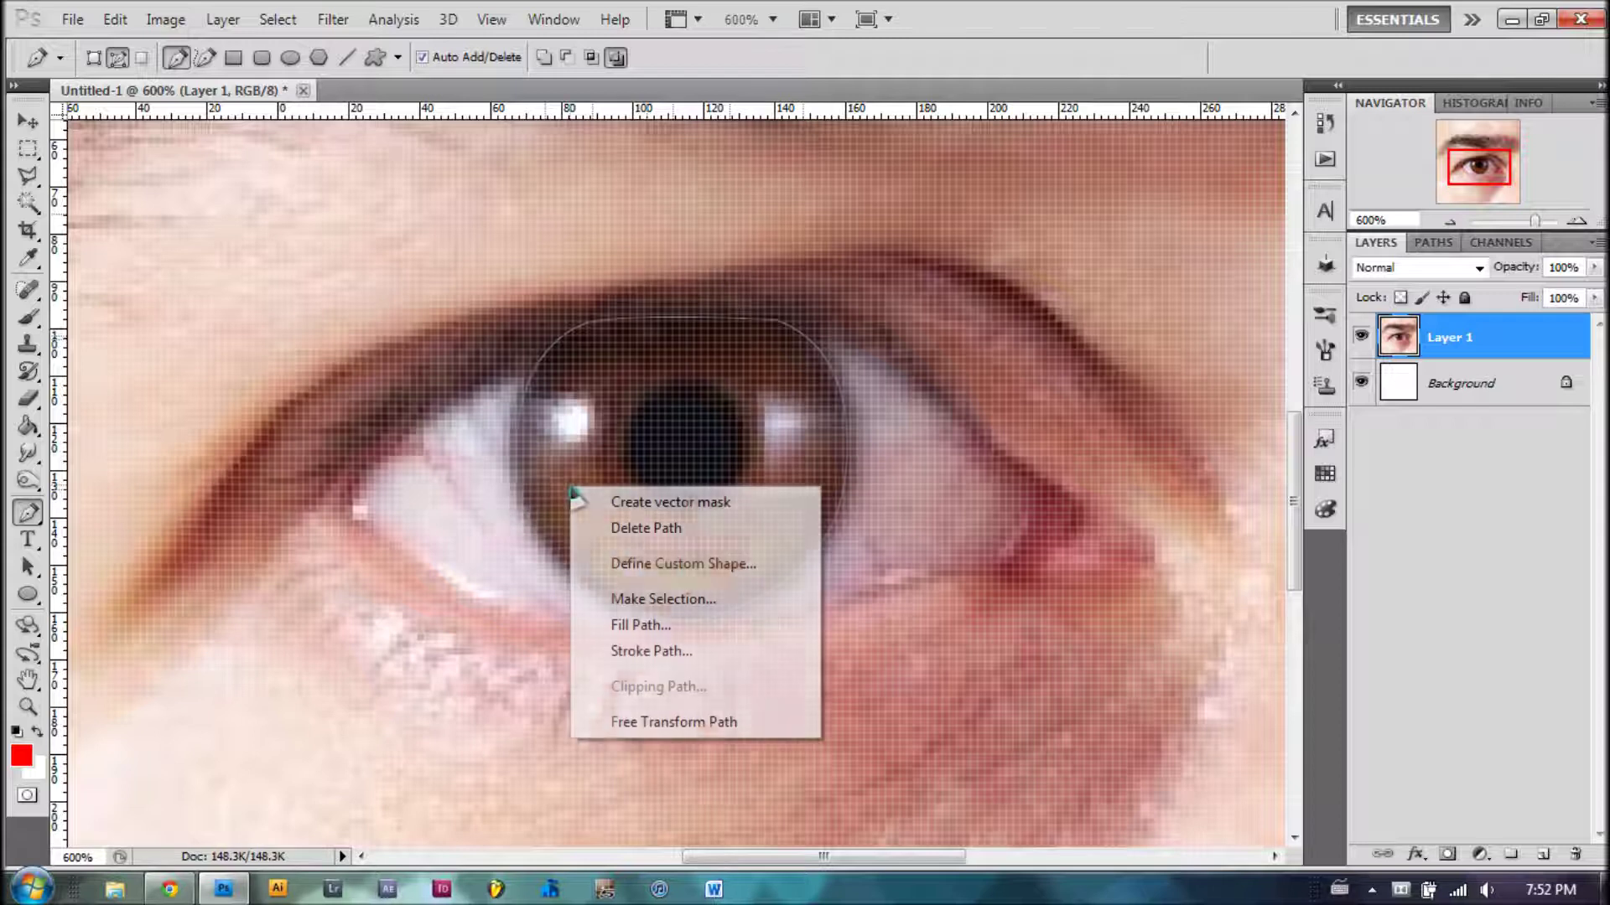
left_click(652, 600)
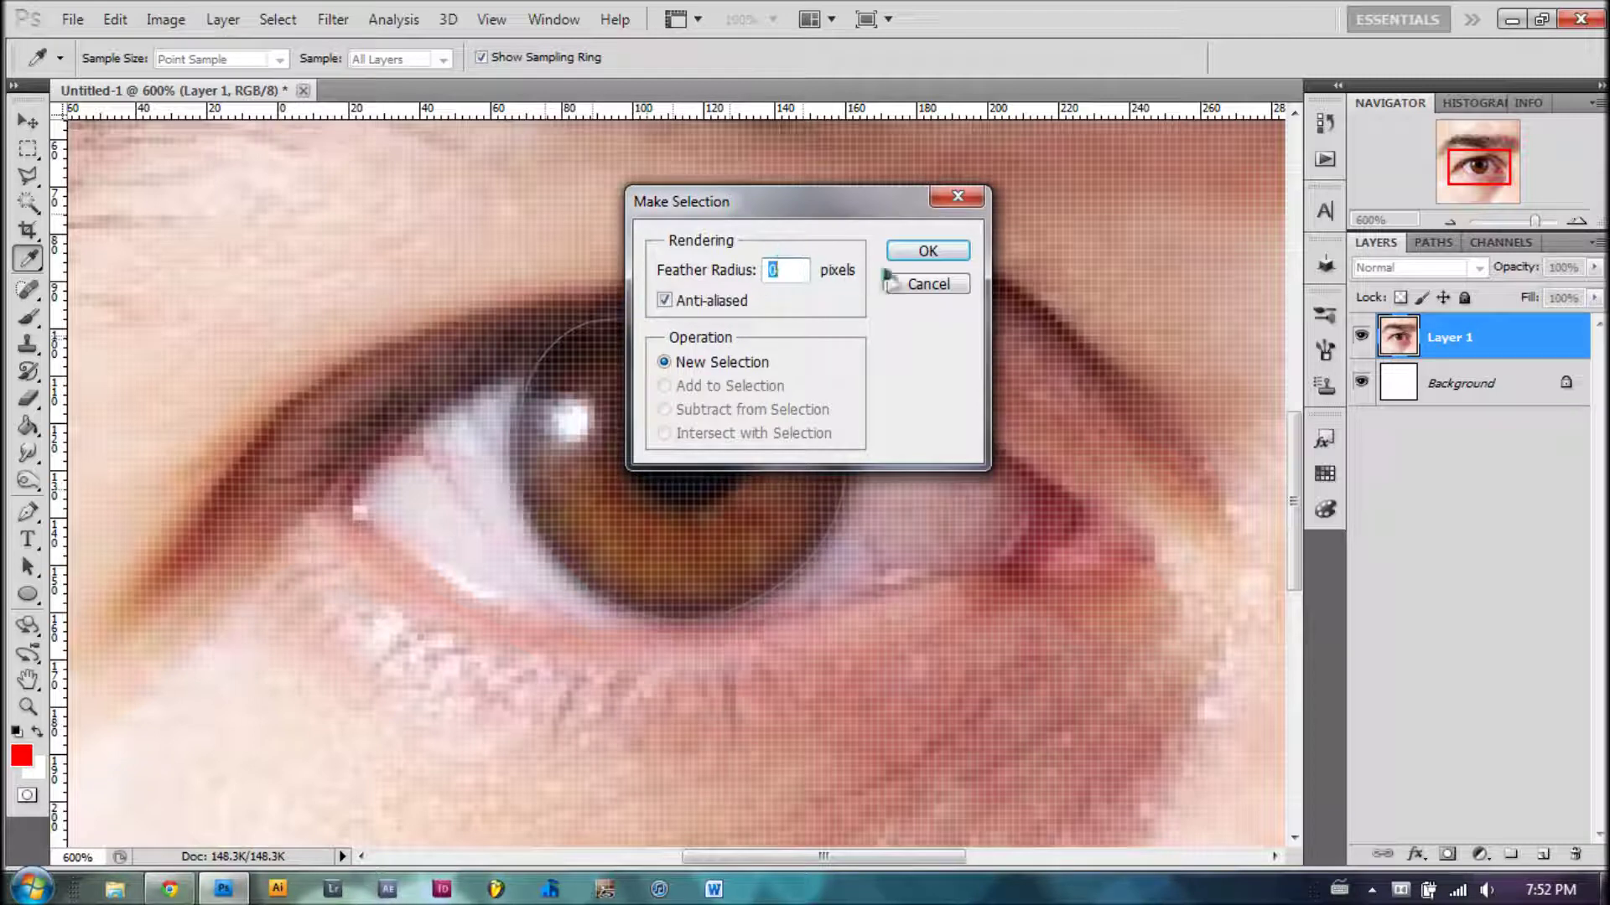
left_click(922, 251)
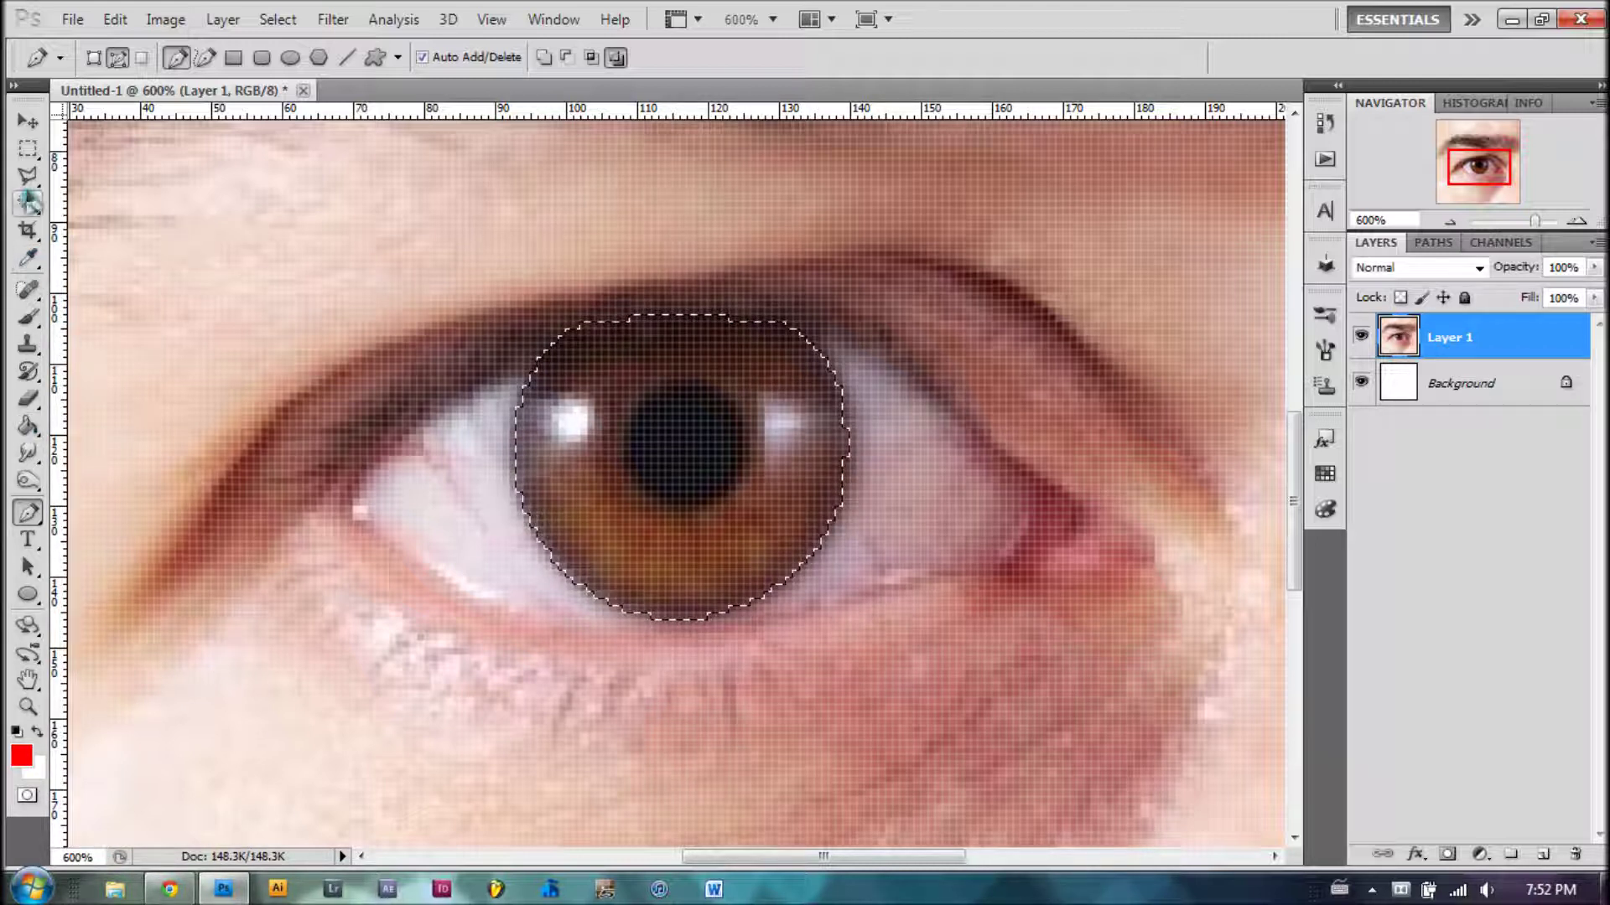
left_click(27, 149)
- Copy the selected iris onto a new Layer 2, toggling Layer 1's visibility to check it
left_click(209, 130)
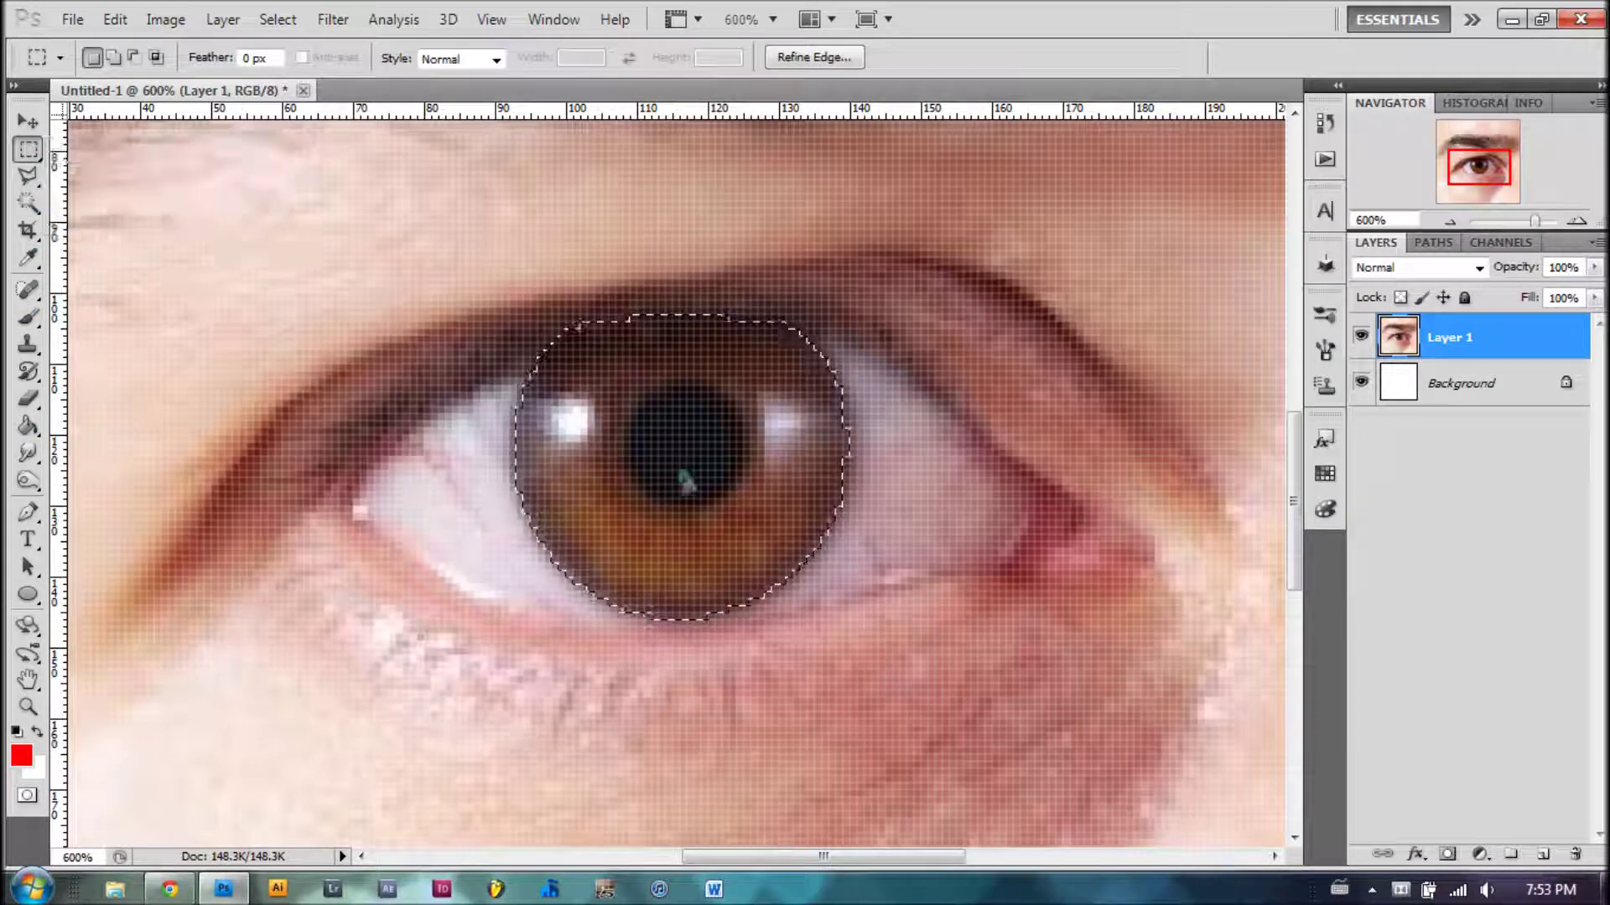
right_click(680, 467)
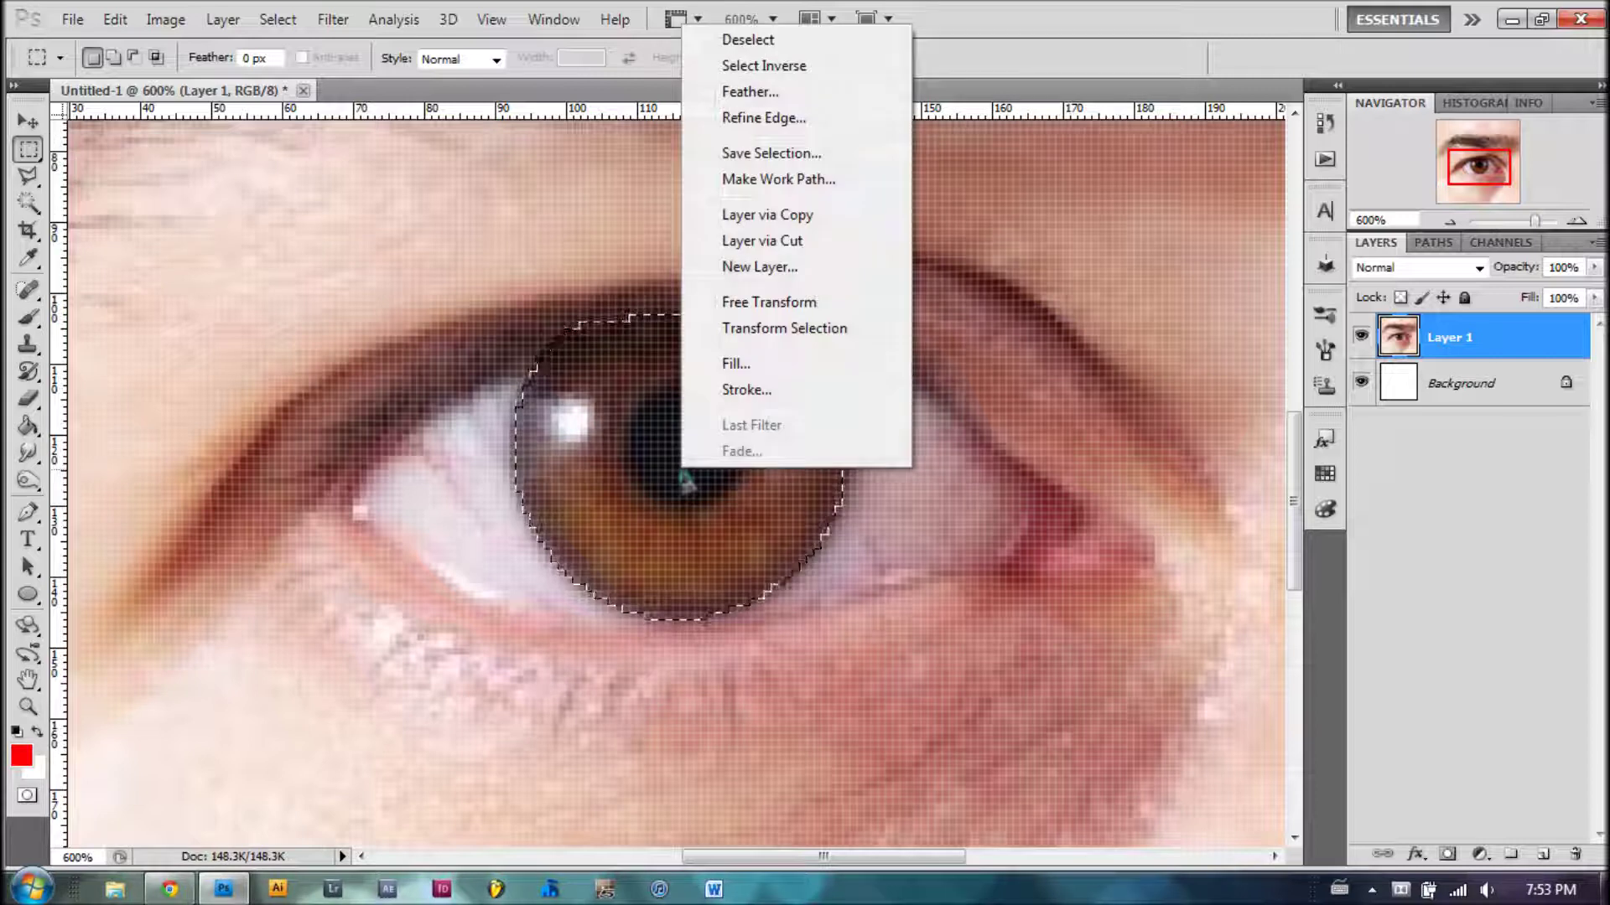
left_click(788, 217)
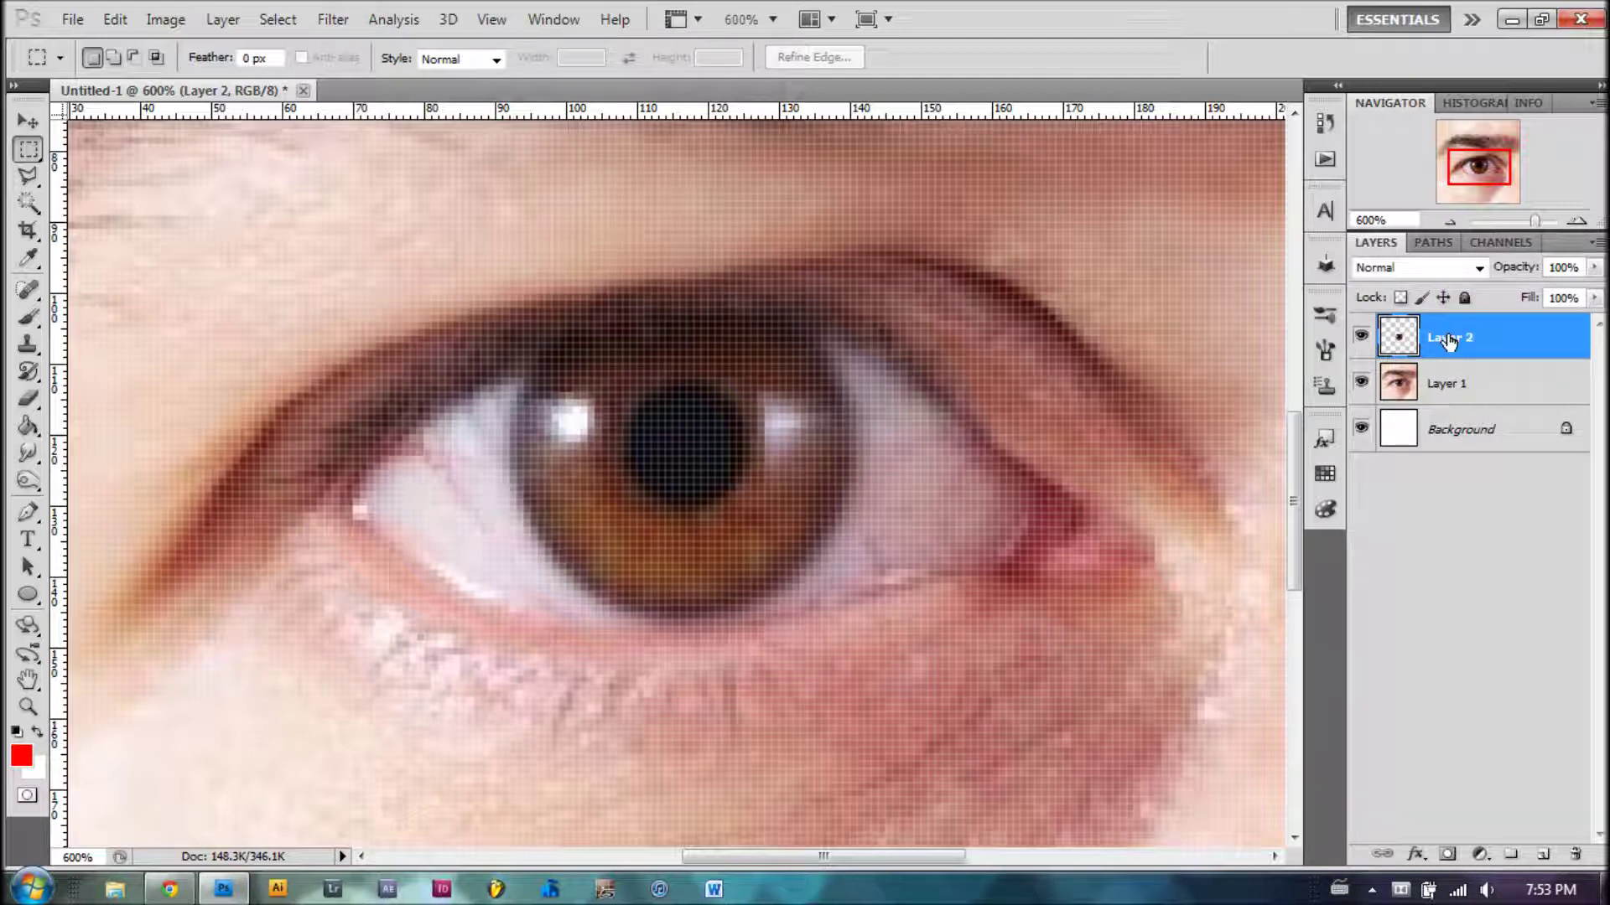
left_click(1359, 388)
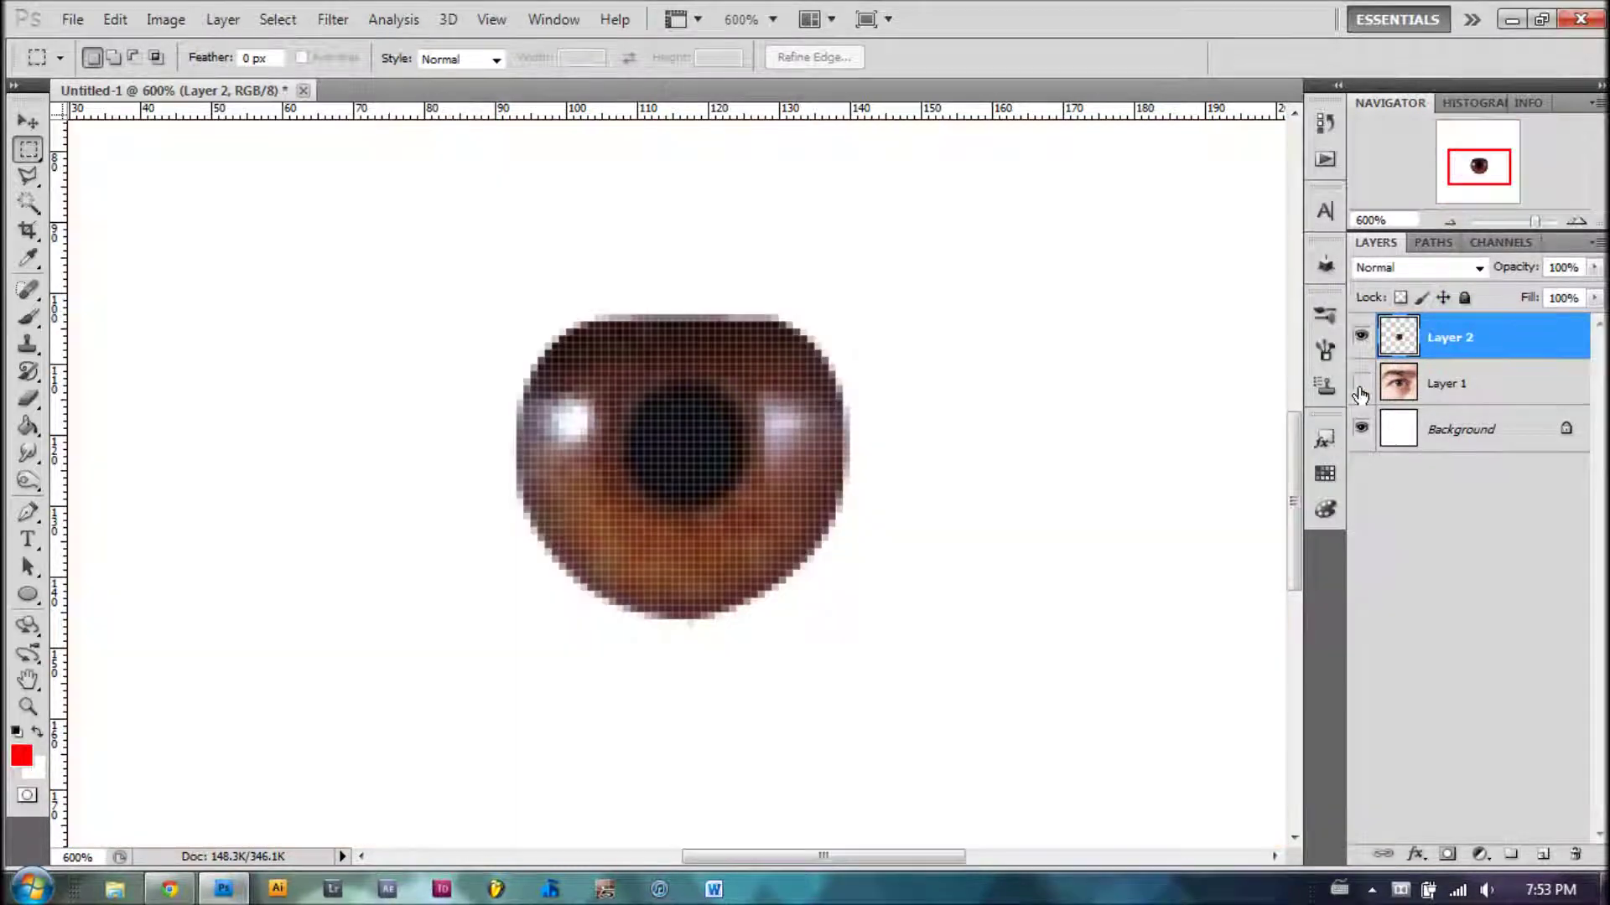
left_click(1360, 384)
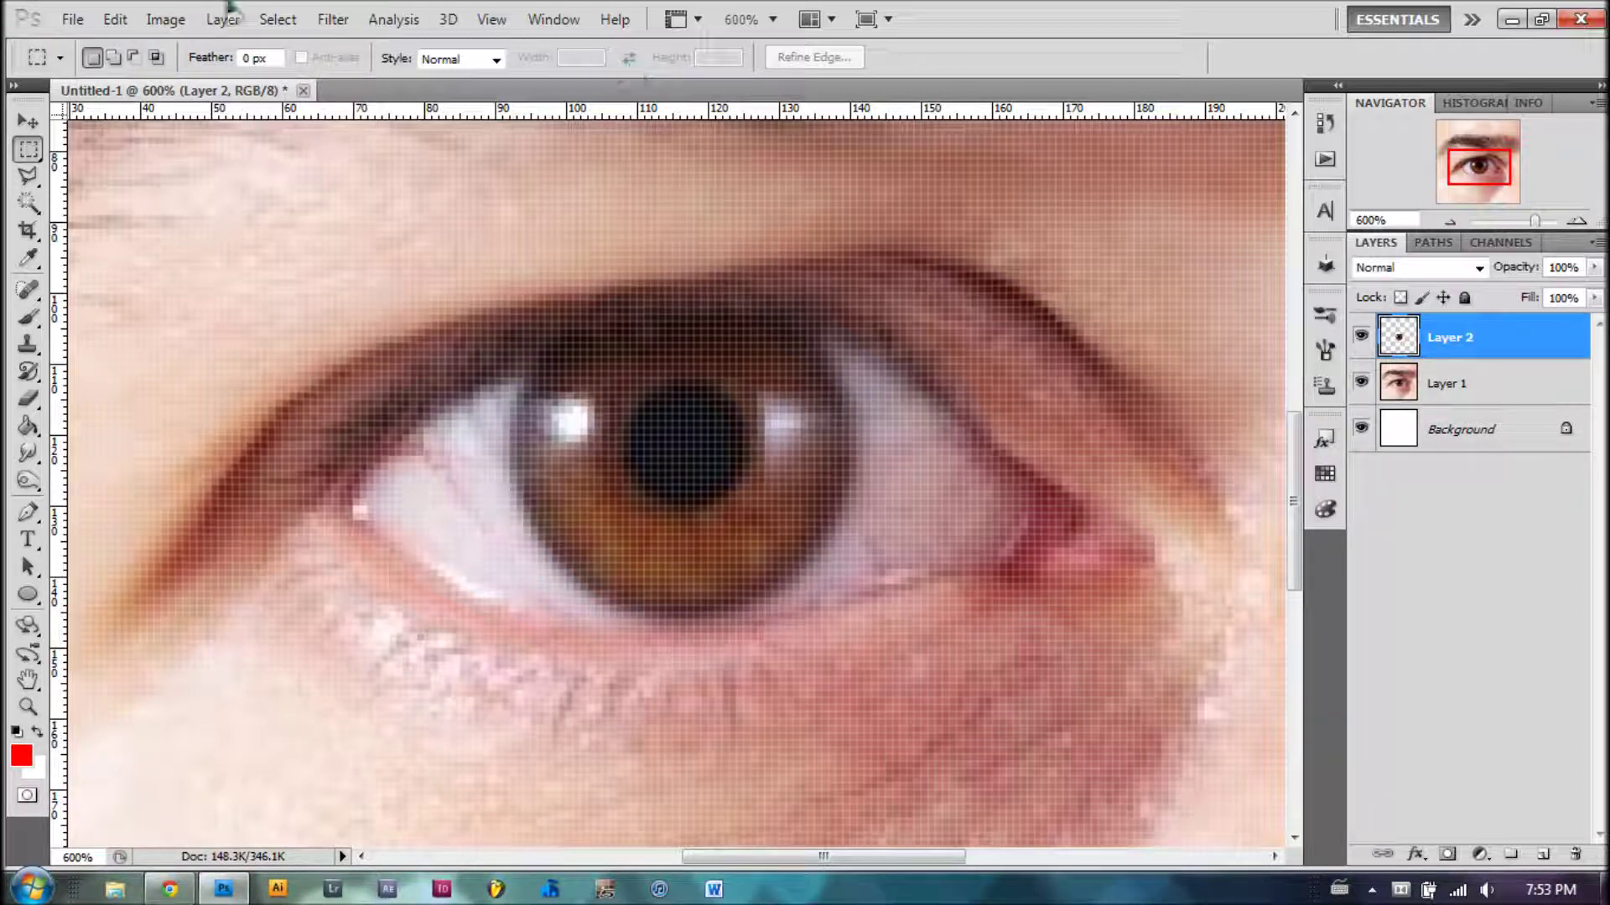
left_click(183, 24)
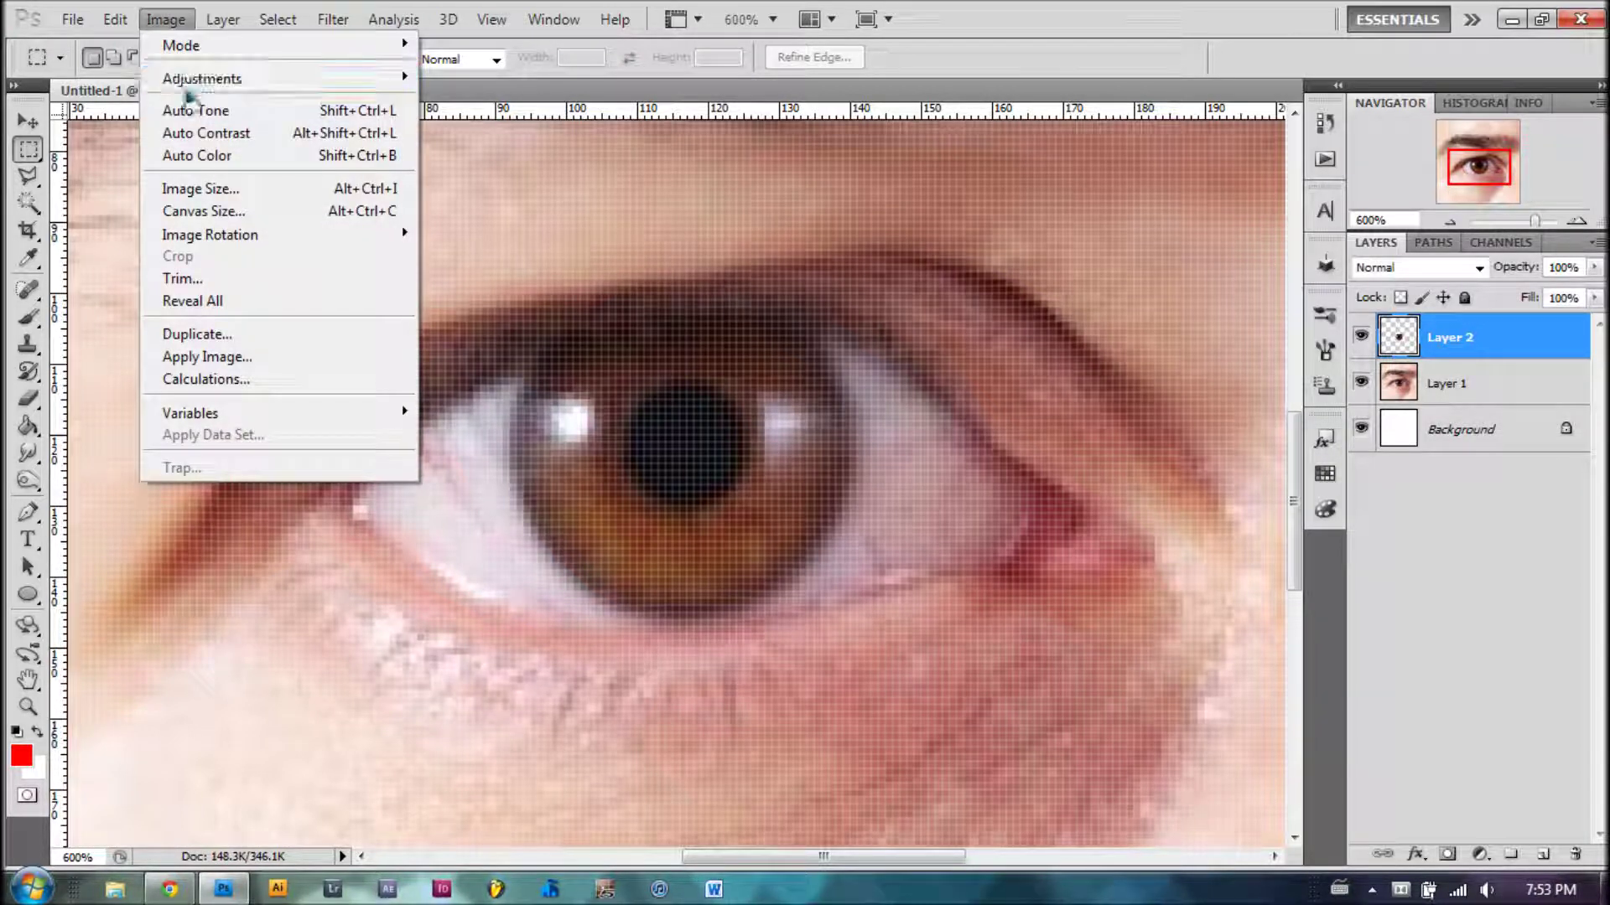
- Open Hue/Saturation on Layer 2 and preview several hue shifts on the iris
mouse_move(188, 78)
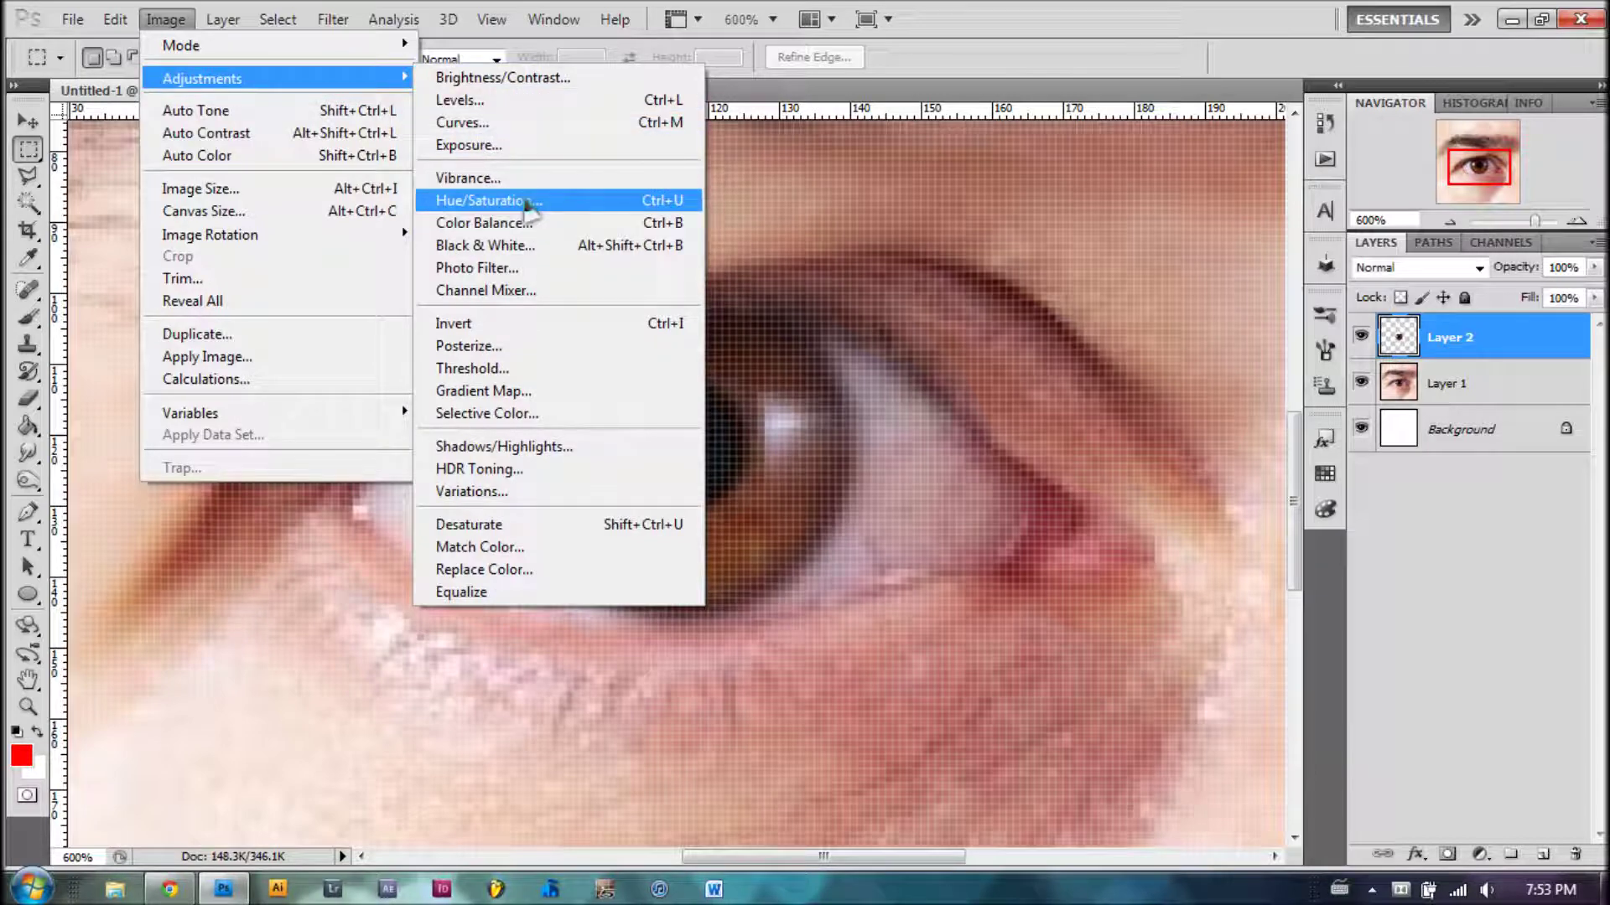
left_click(528, 206)
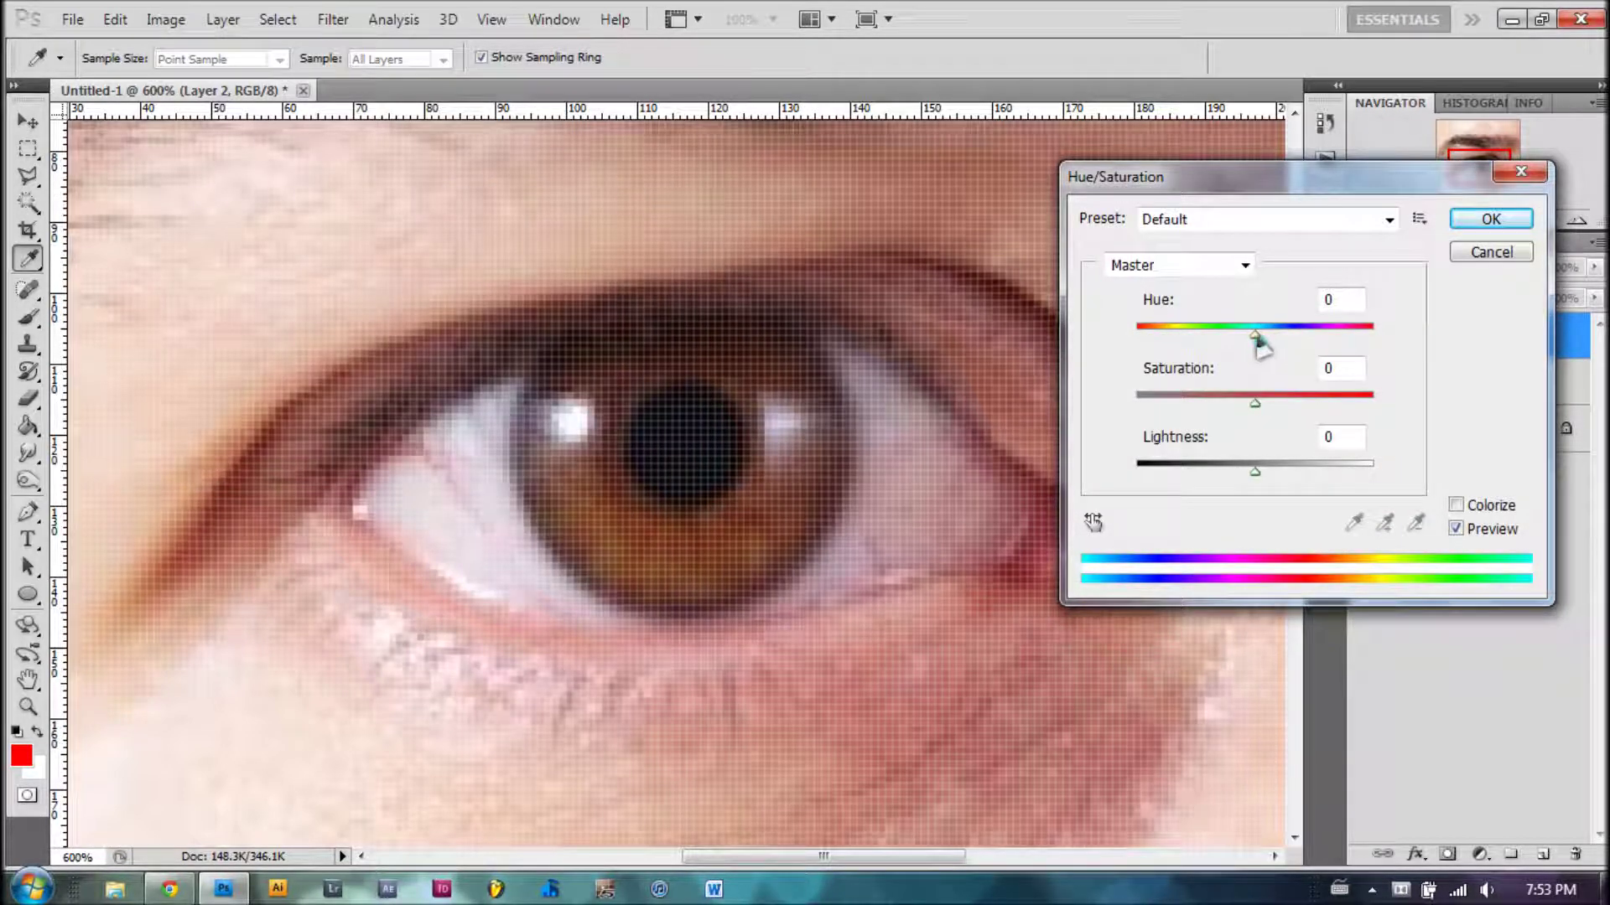
left_click_drag(1258, 339, 1420, 343)
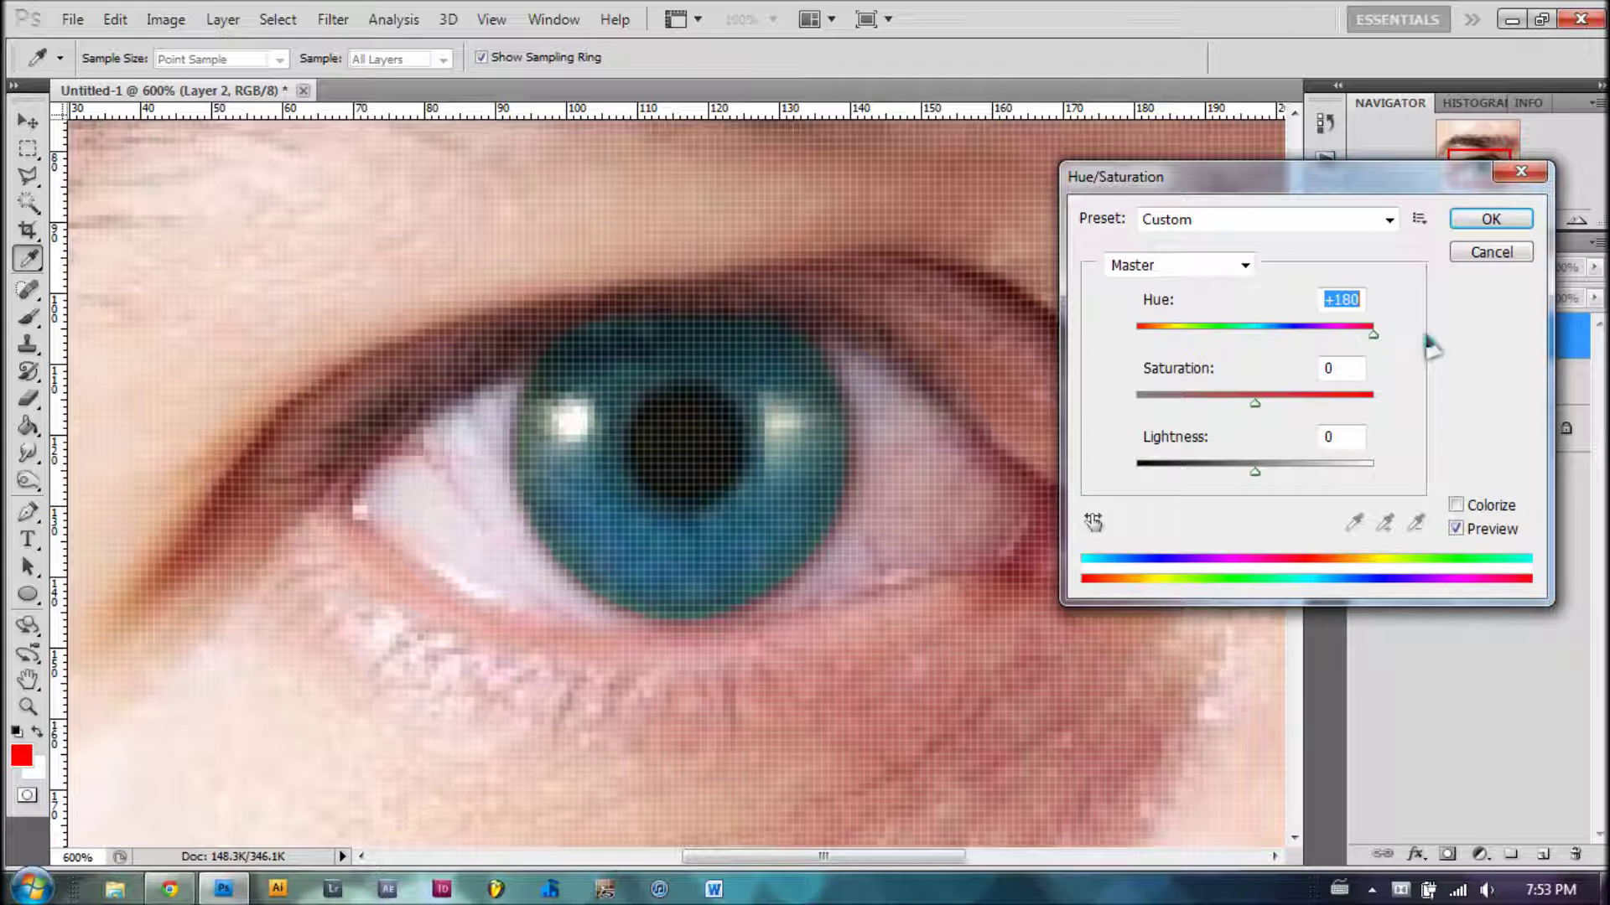
left_click_drag(1429, 346, 1315, 336)
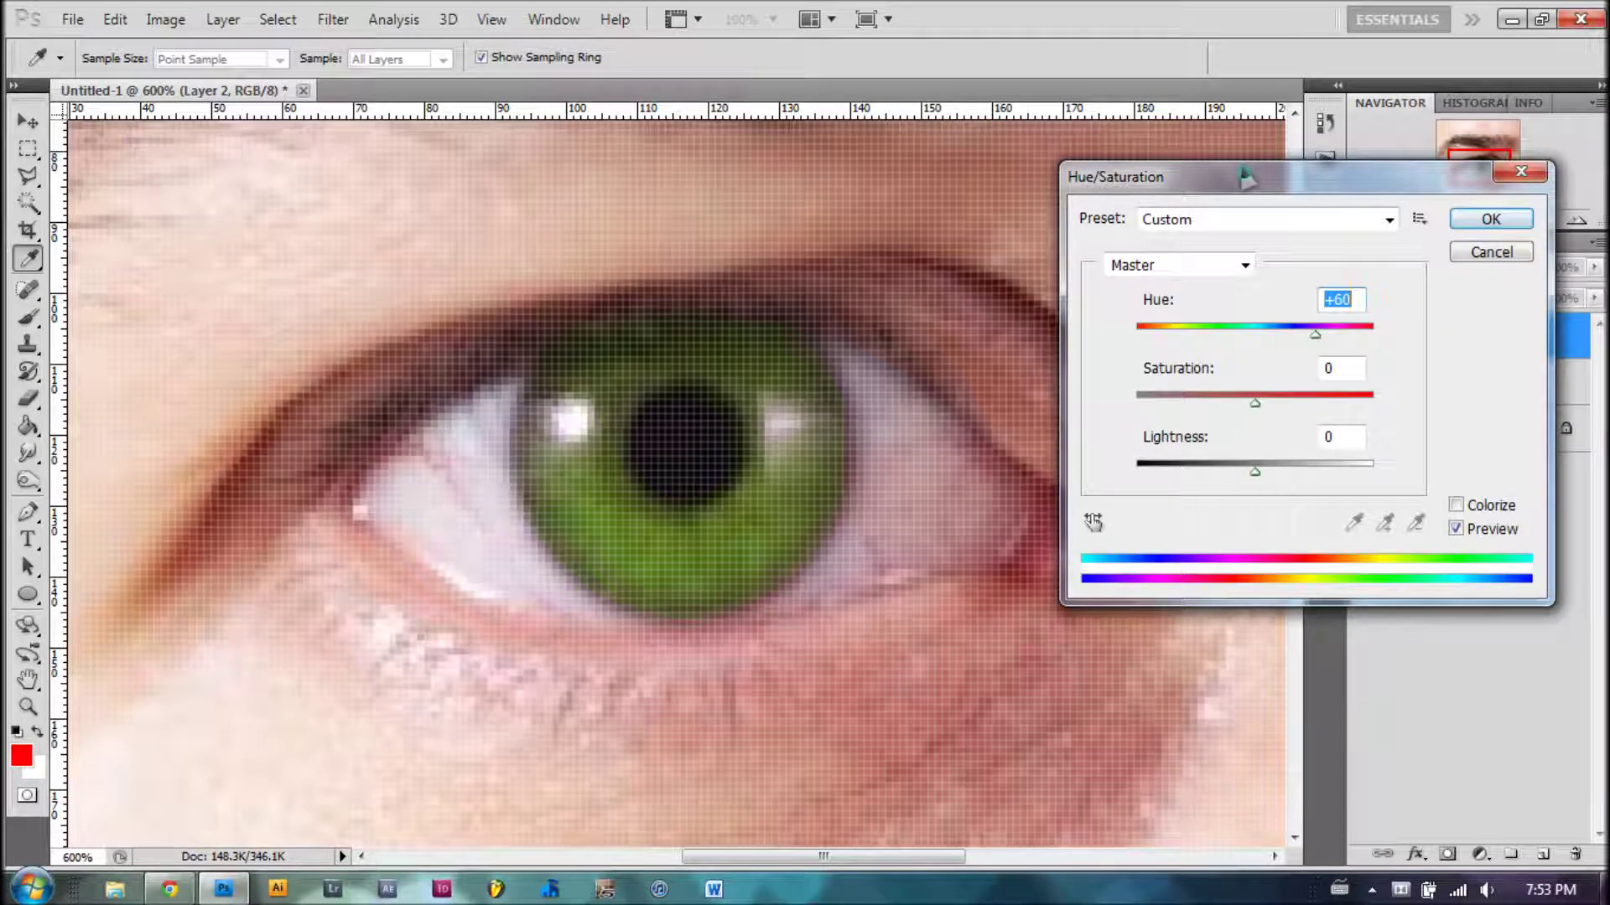
left_click_drag(1248, 178, 1400, 195)
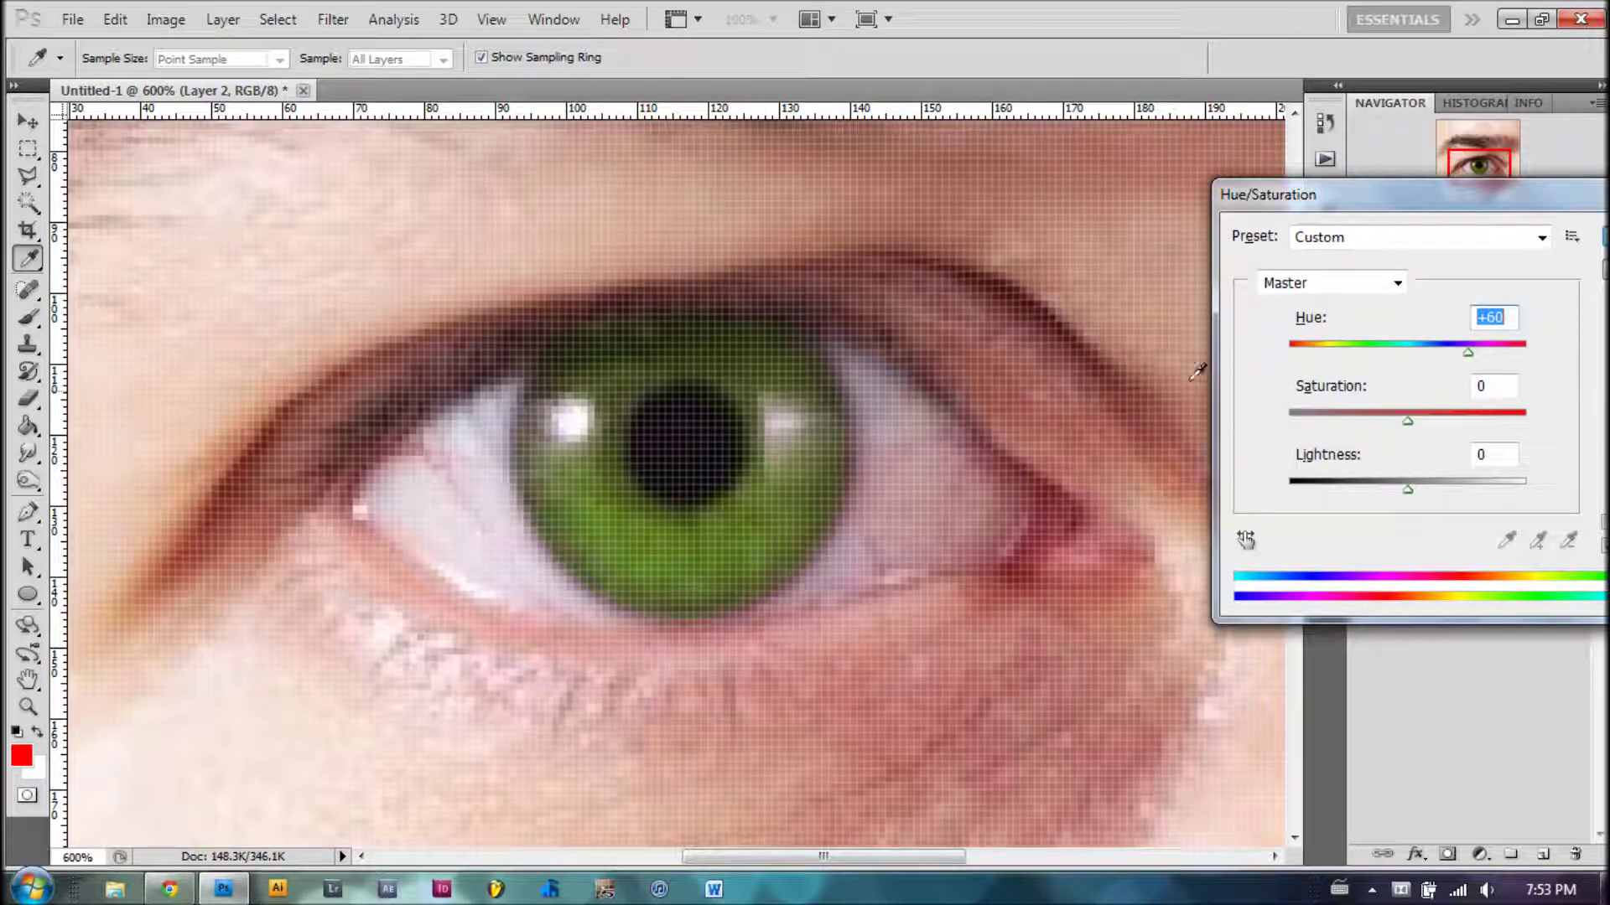
key("ctrl+minus")
key("ctrl+minus")
key("ctrl+minus")
key("ctrl+minus")
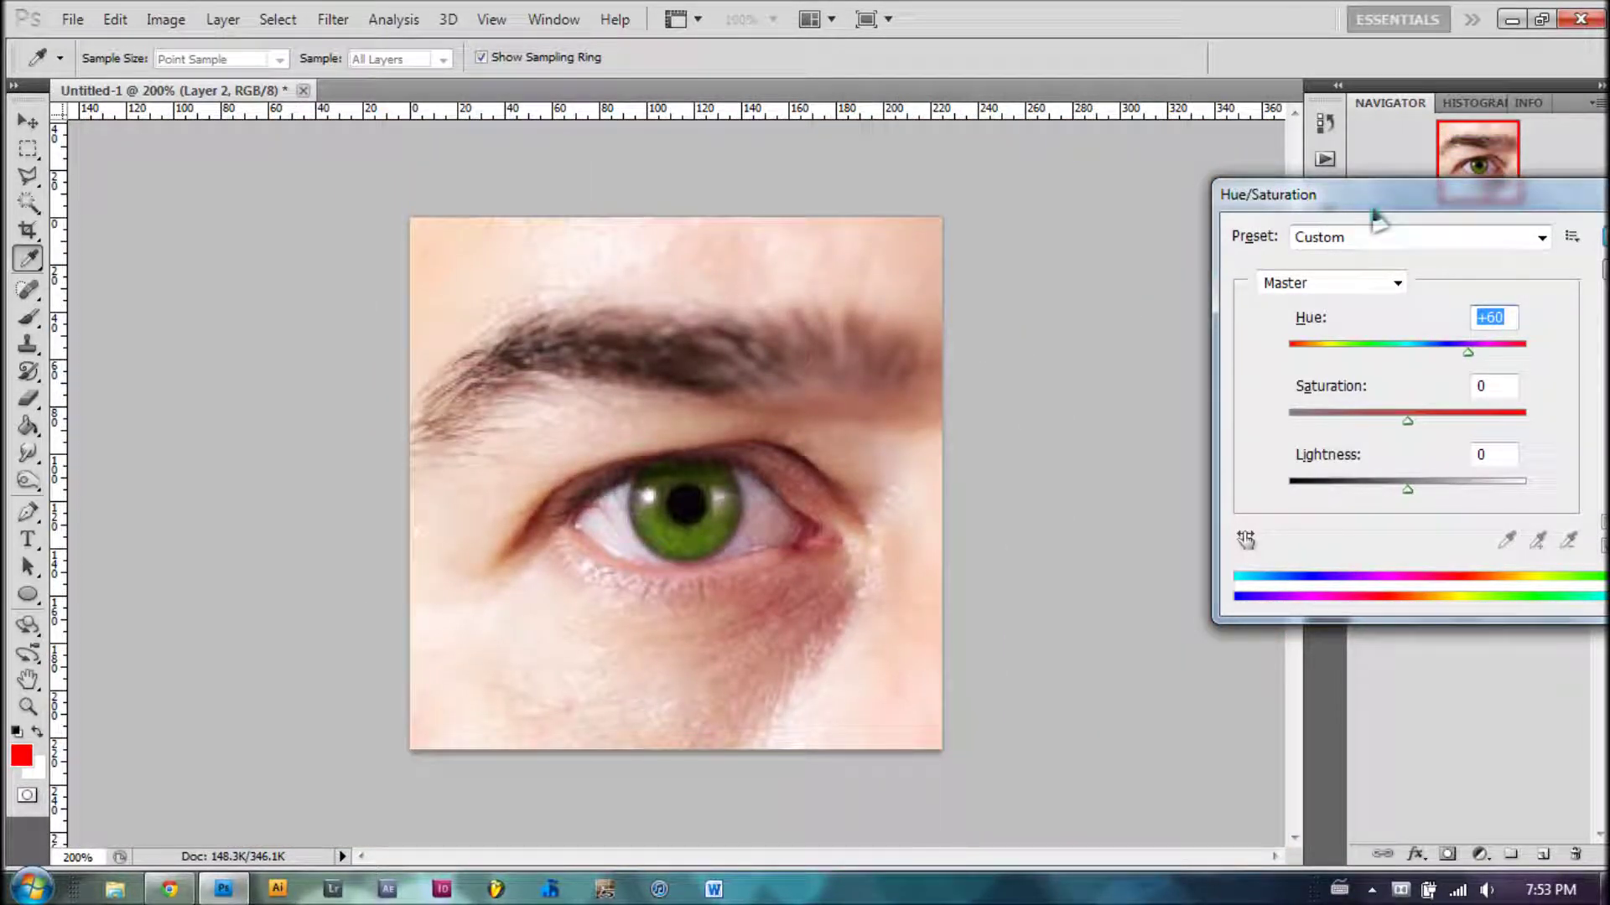
left_click_drag(1376, 212, 1023, 241)
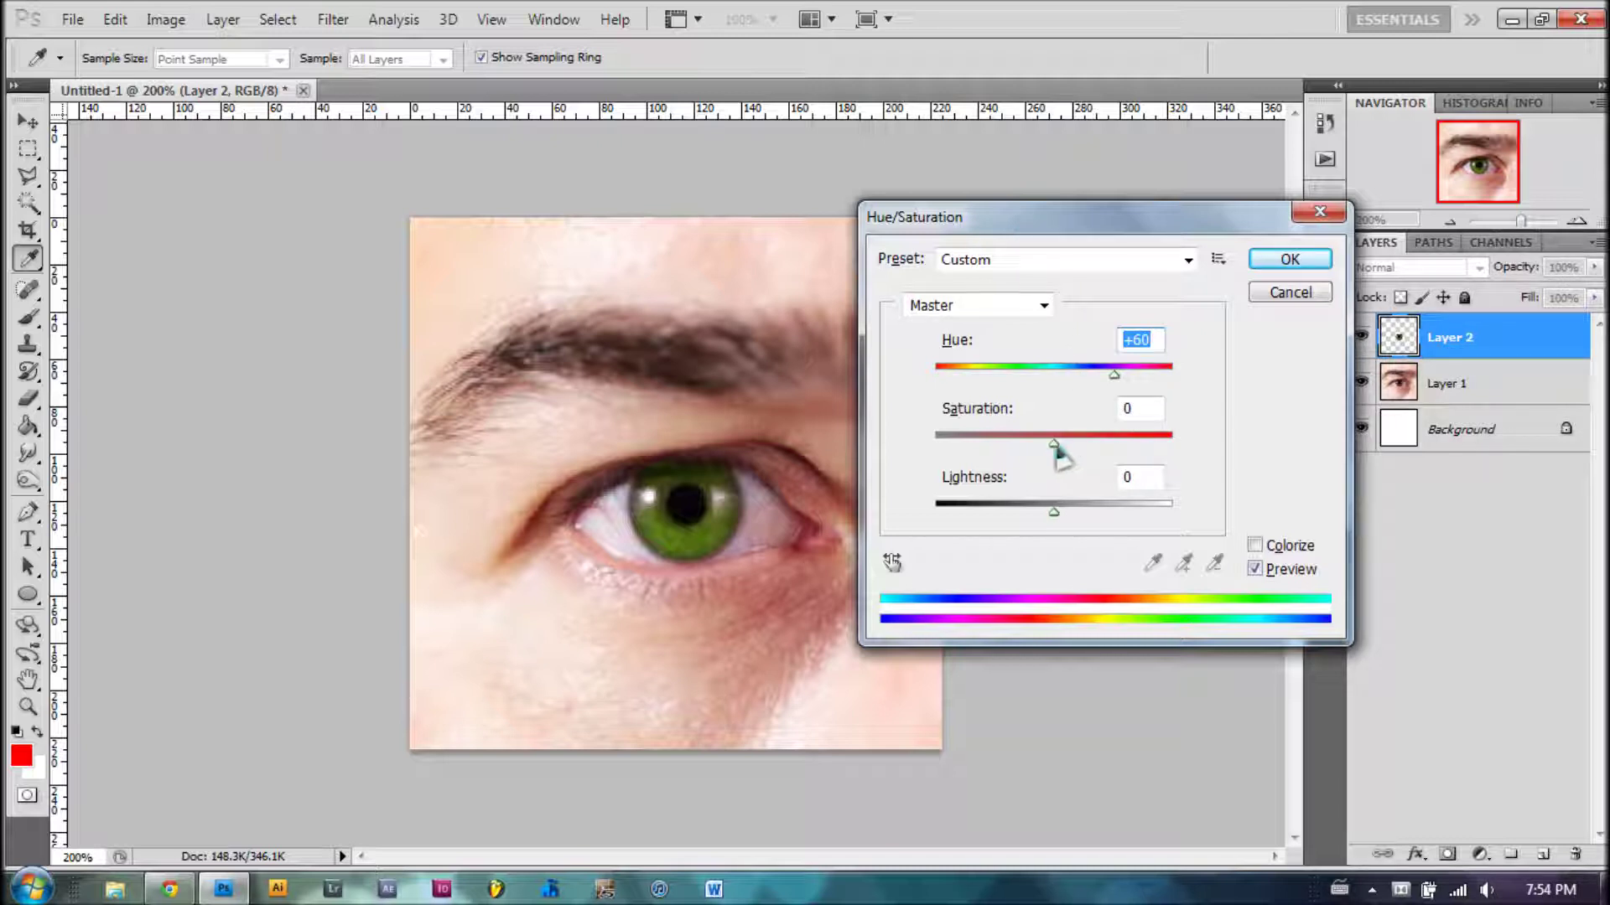
- Set Hue to 60 and Saturation to 0 and apply, turning the iris green
left_click_drag(1055, 447, 1179, 438)
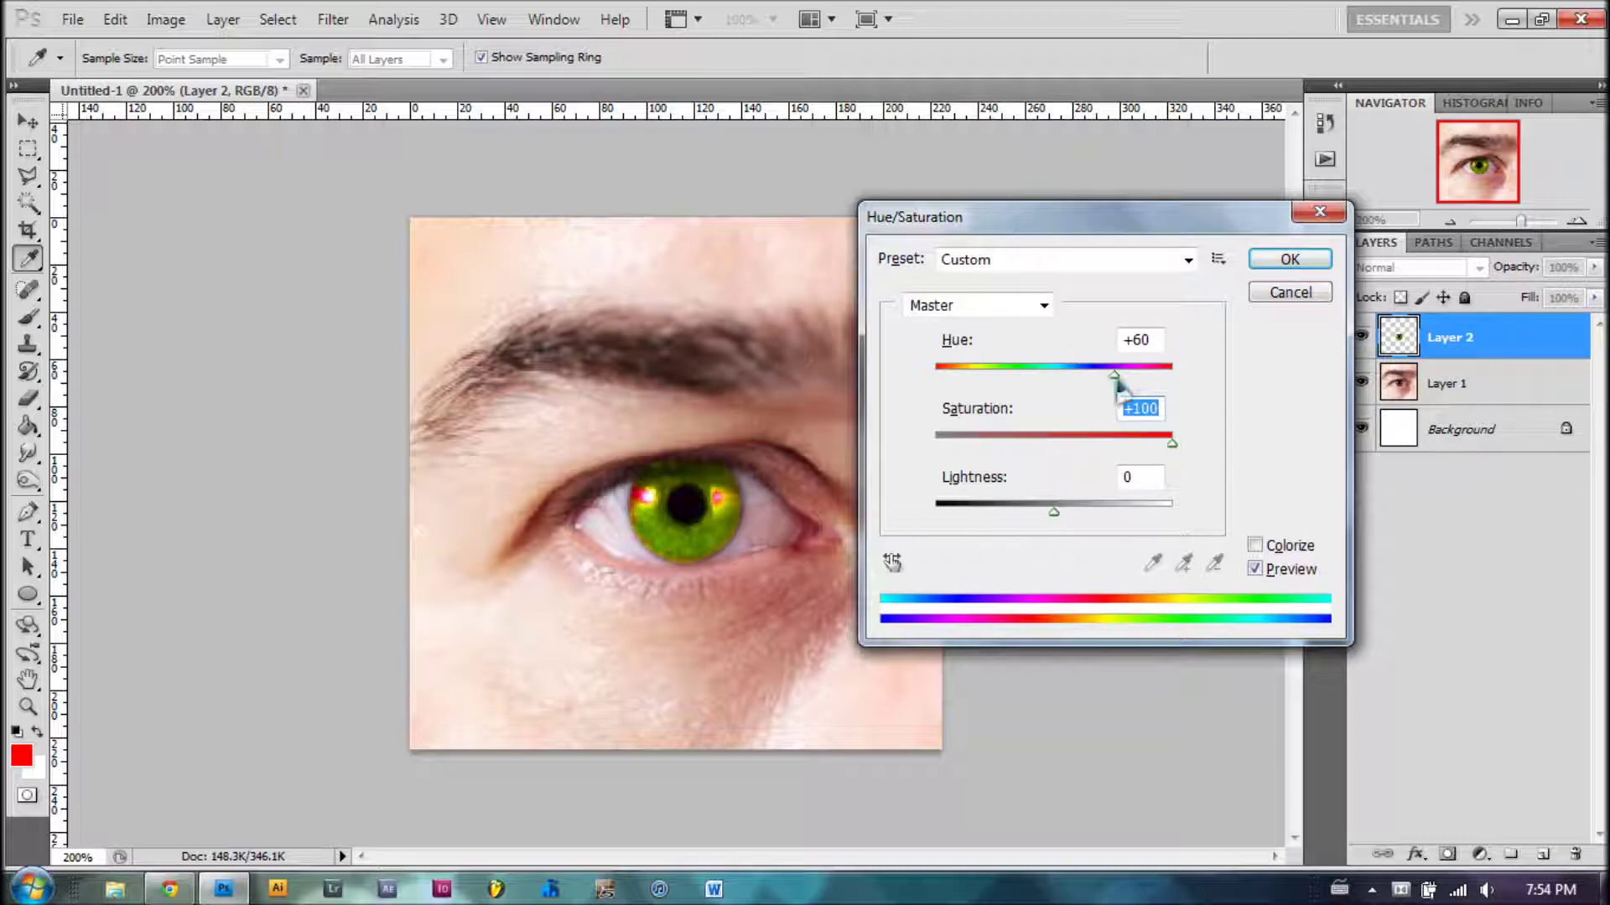
left_click_drag(1115, 378, 1068, 375)
left_click(1172, 435)
type("0")
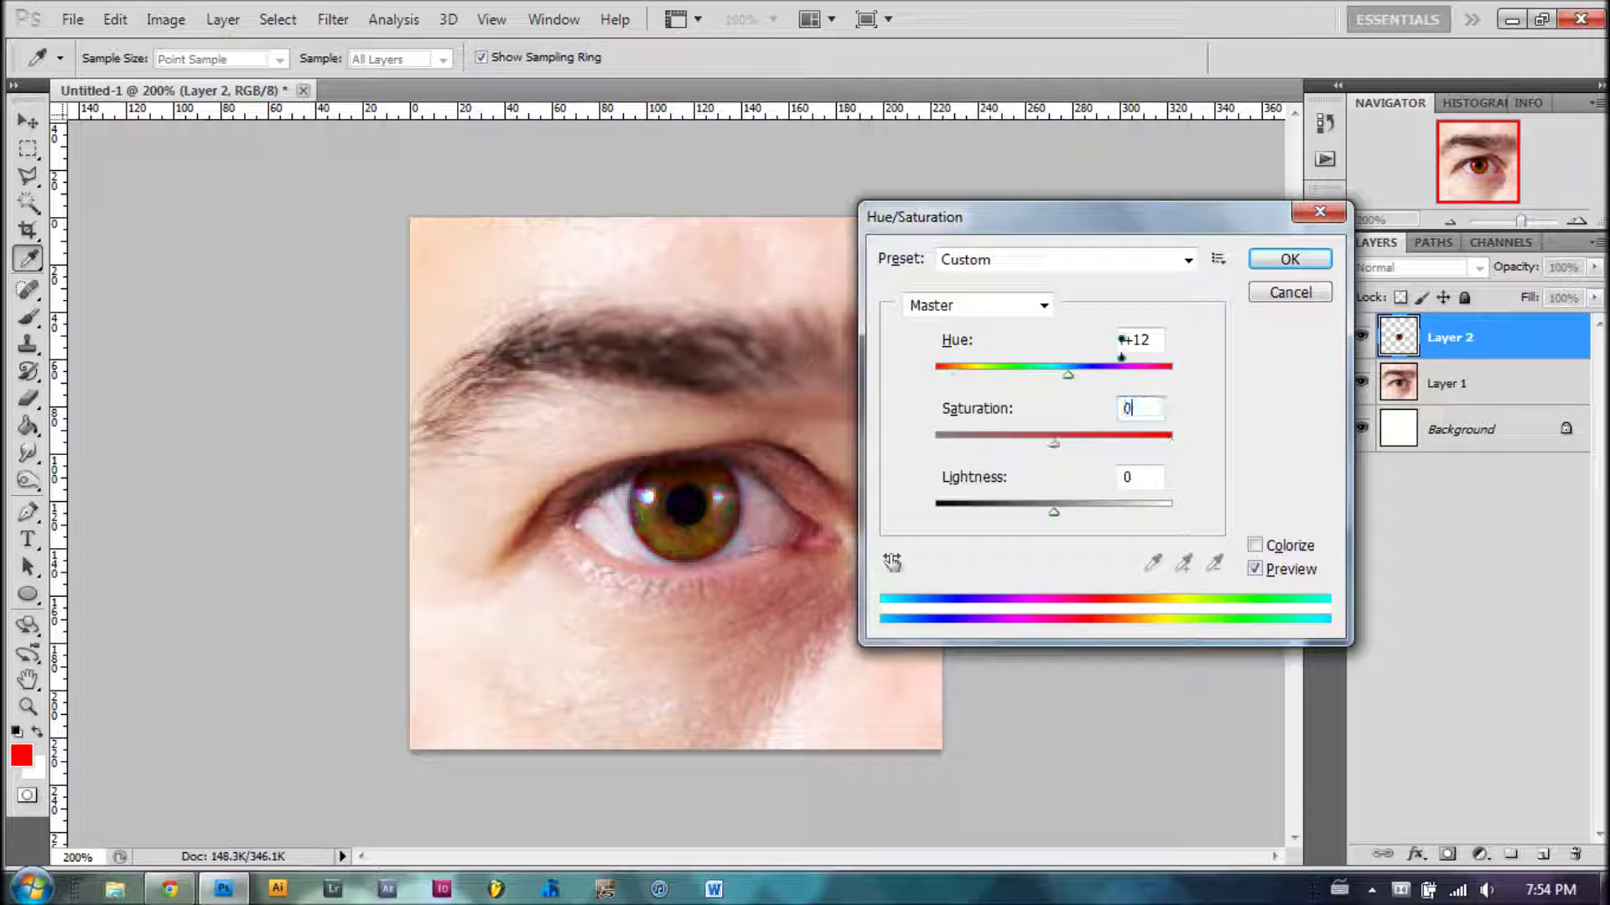
left_click(1155, 340)
type("60")
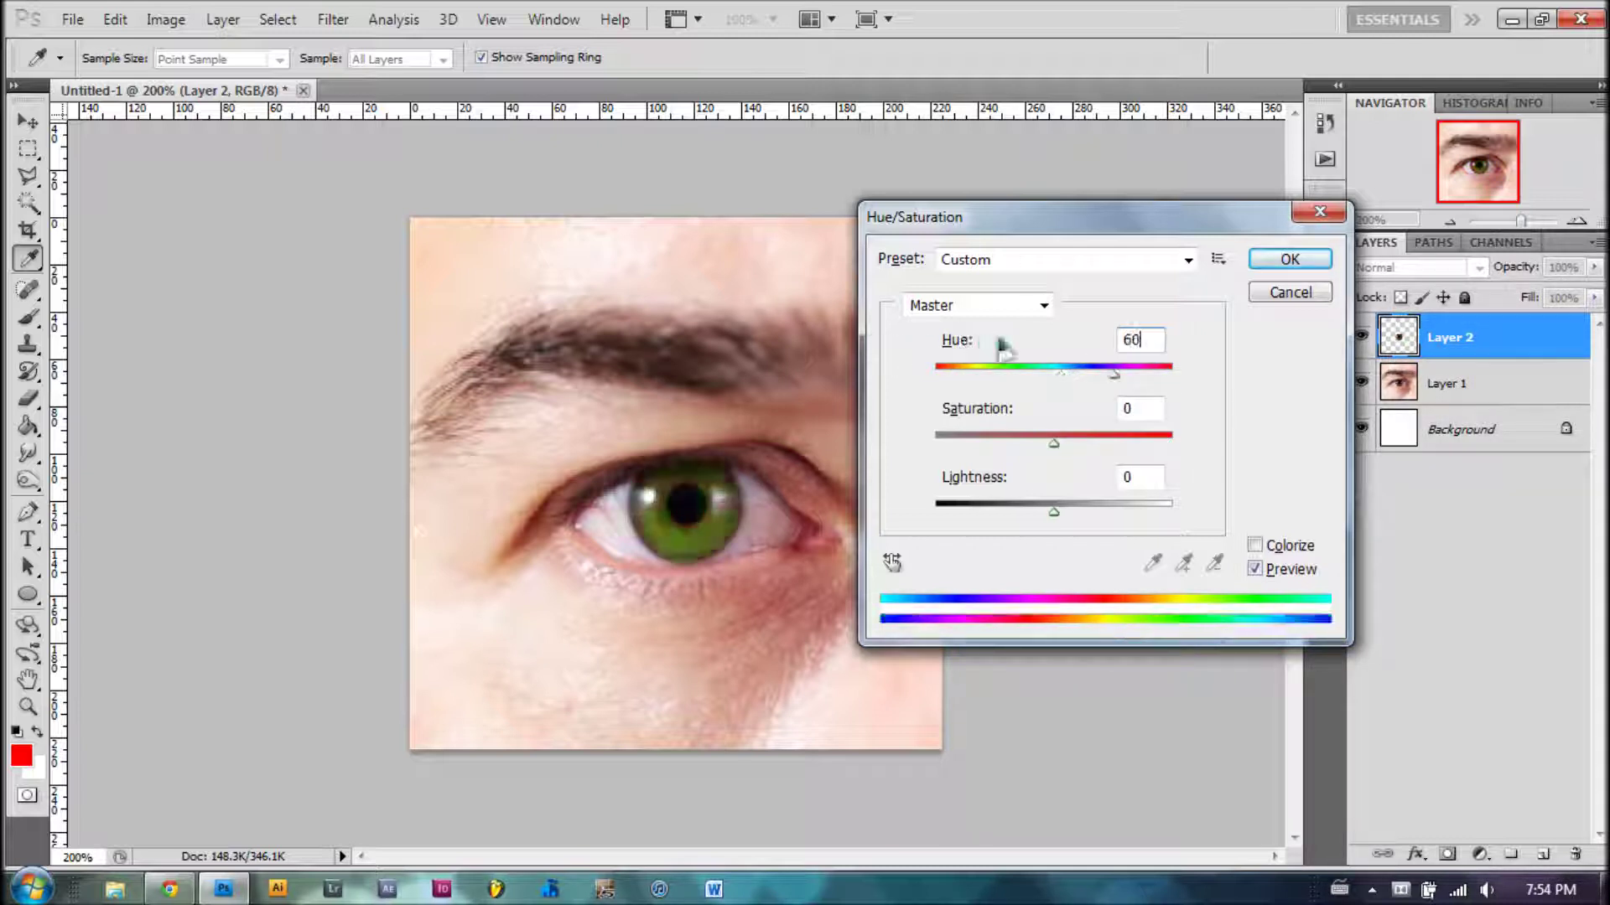
left_click(1312, 262)
key("m")
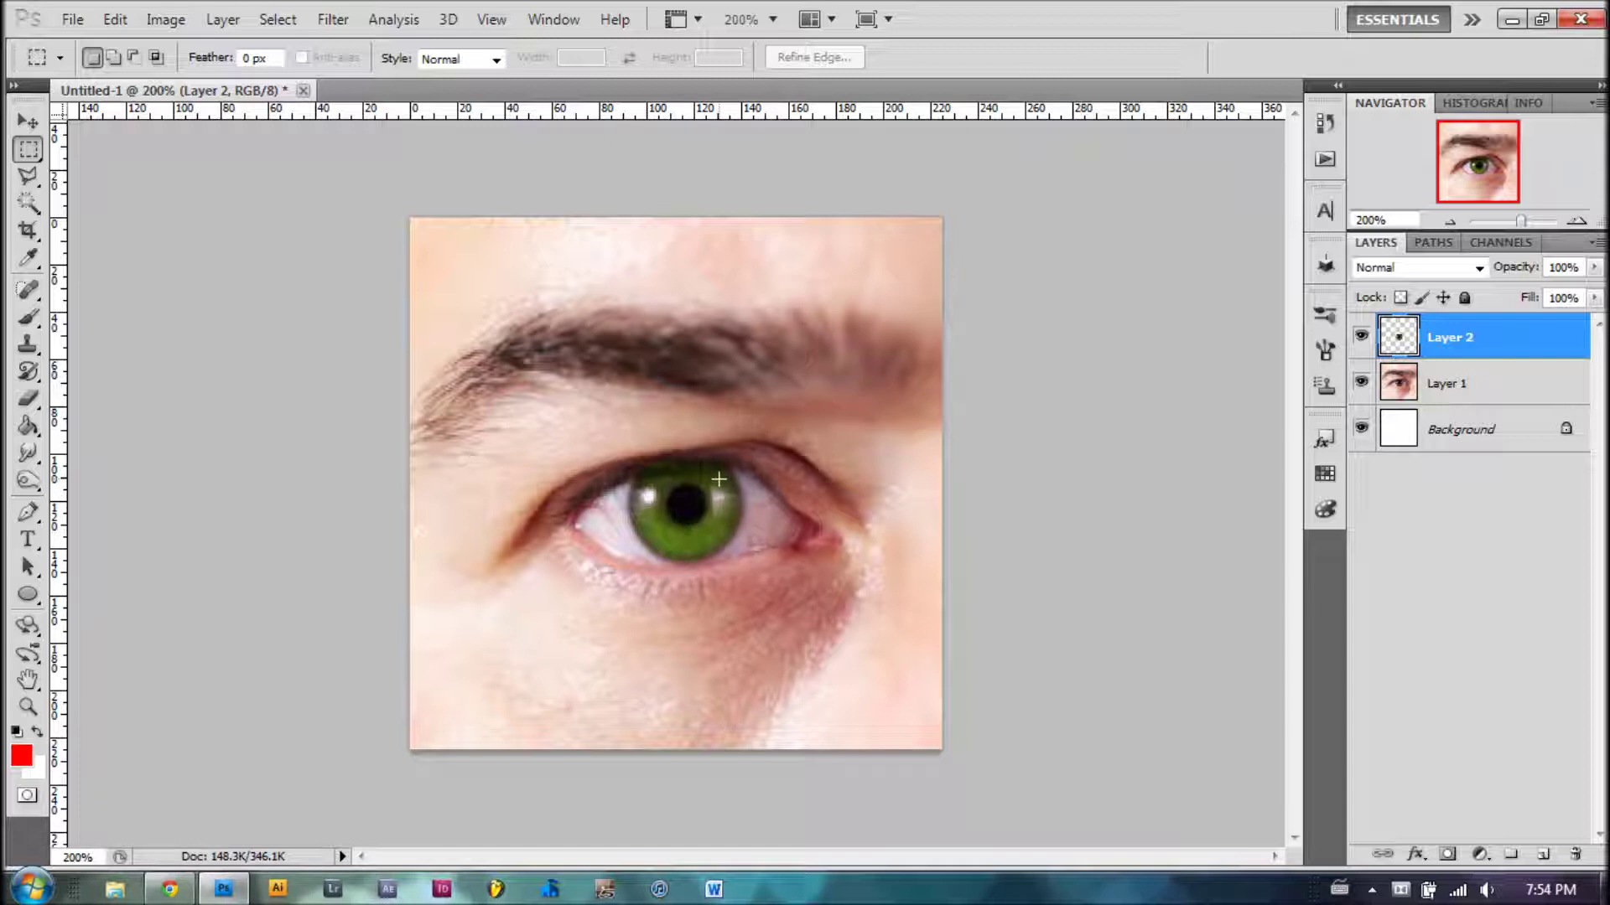
- Hide the green Layer 2 and make Layer 1 the active layer
left_click(1361, 336)
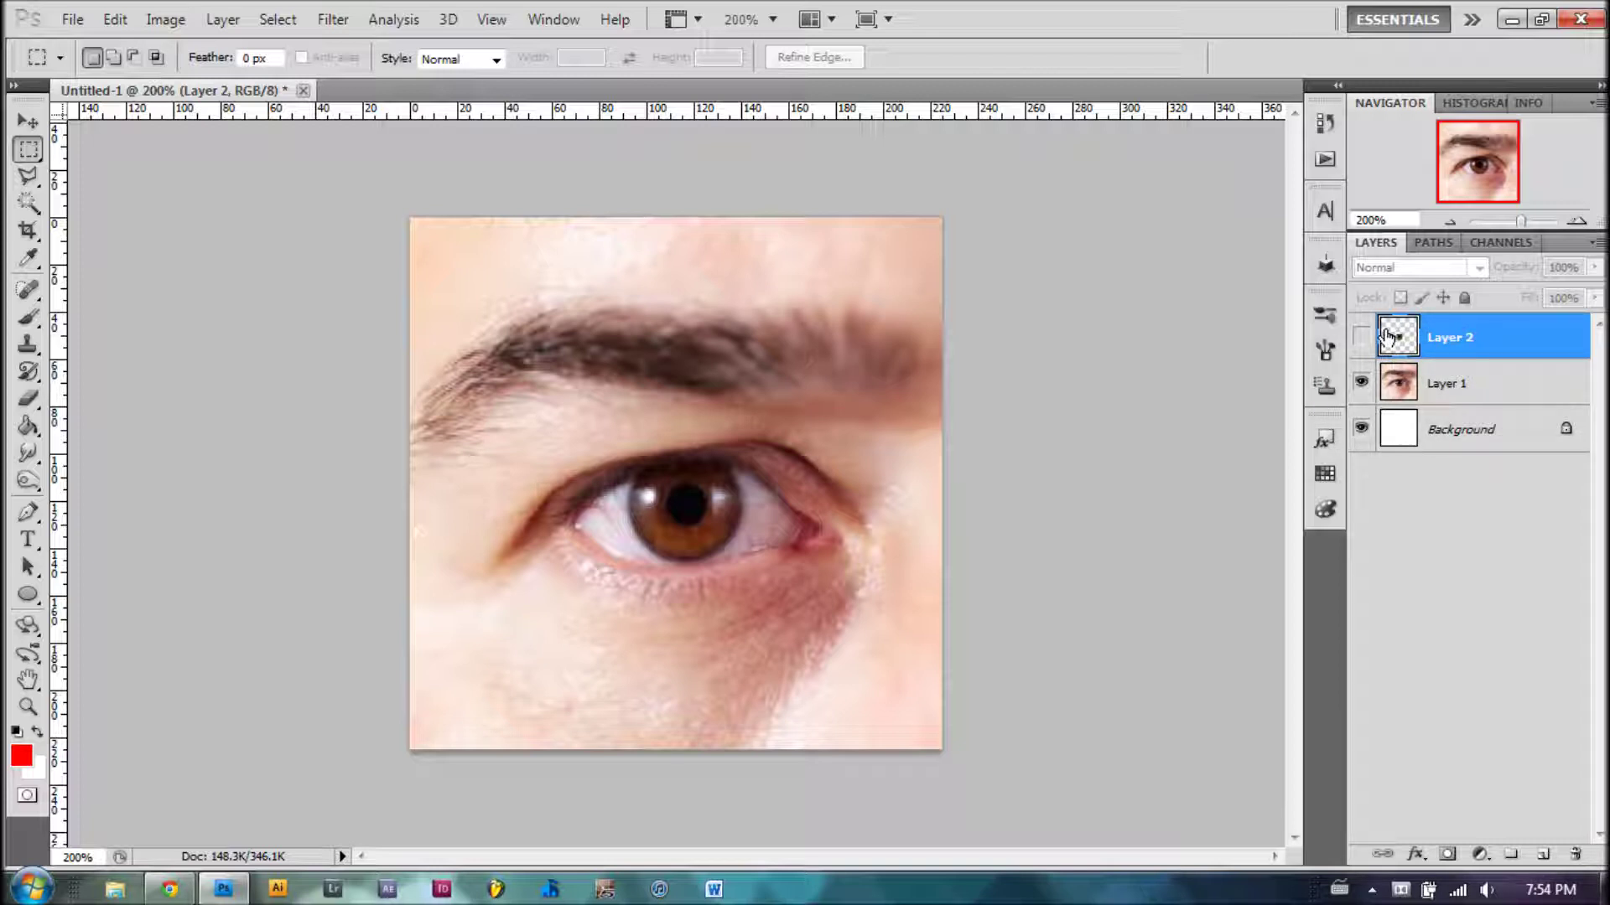
left_click(1473, 388)
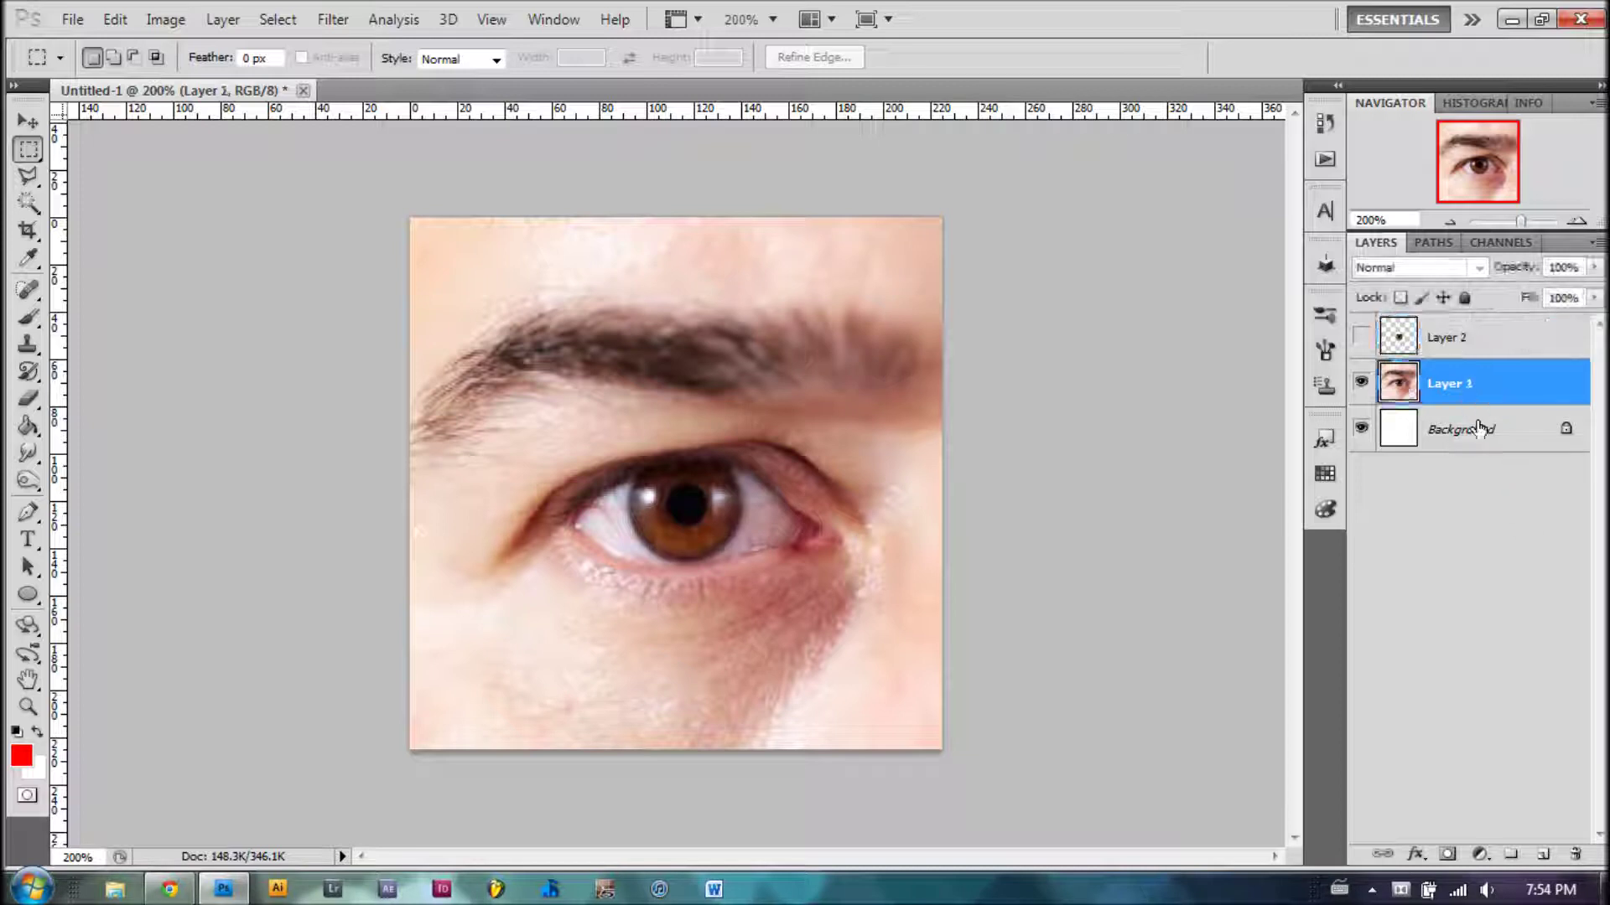
left_click(1480, 865)
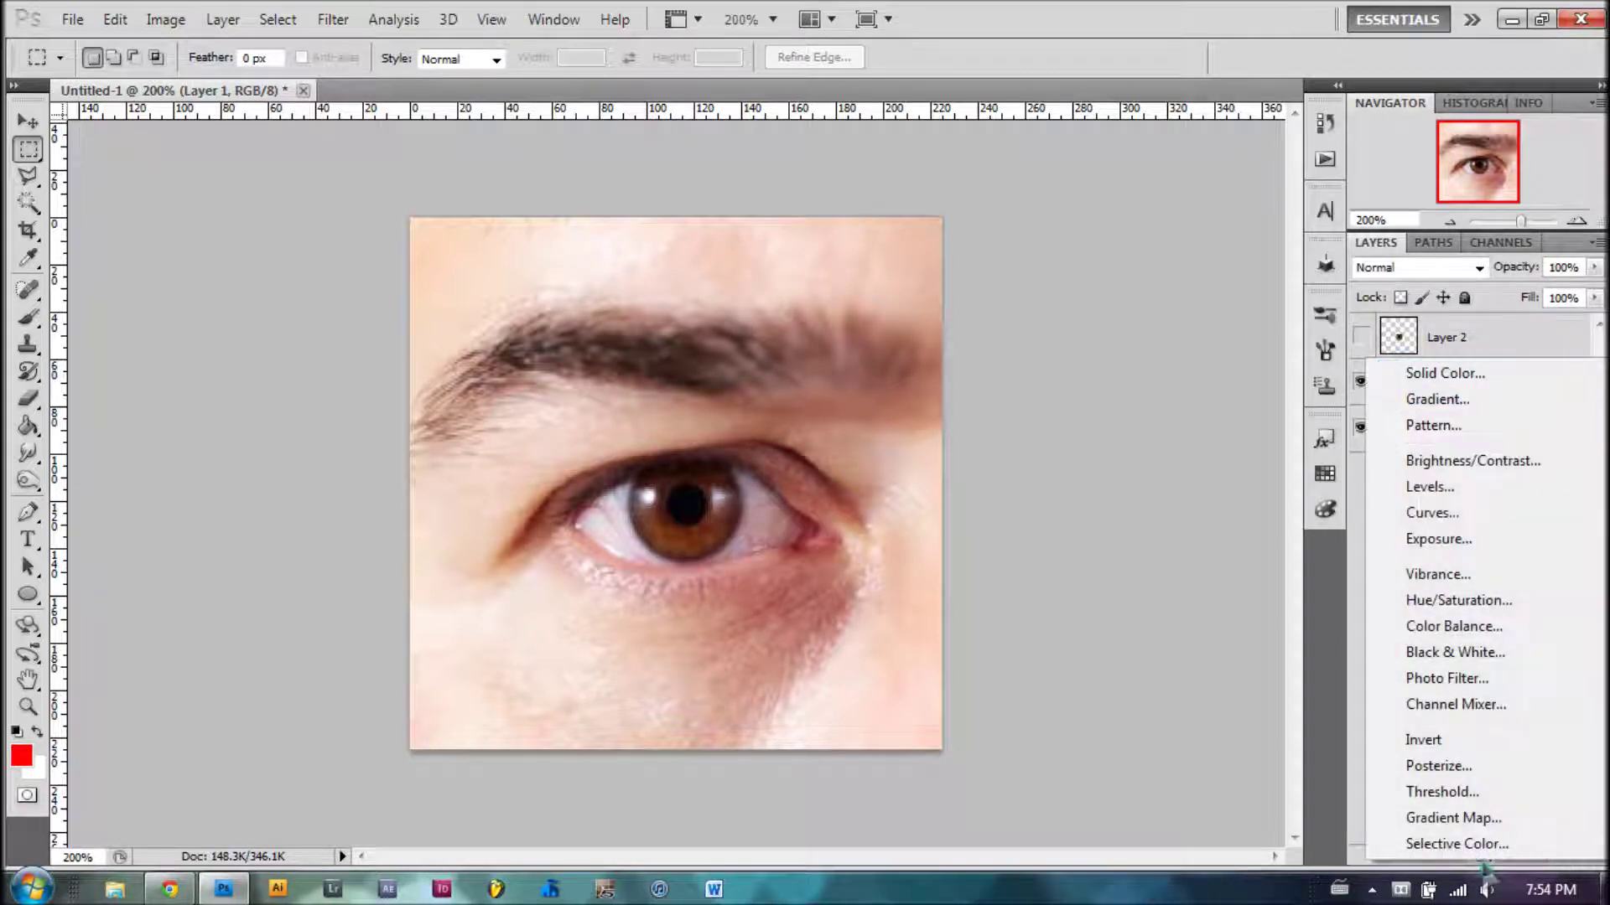
- Add a Hue/Saturation adjustment layer with Hue +180 above Layer 1, then close the Adjustments group
left_click(1466, 605)
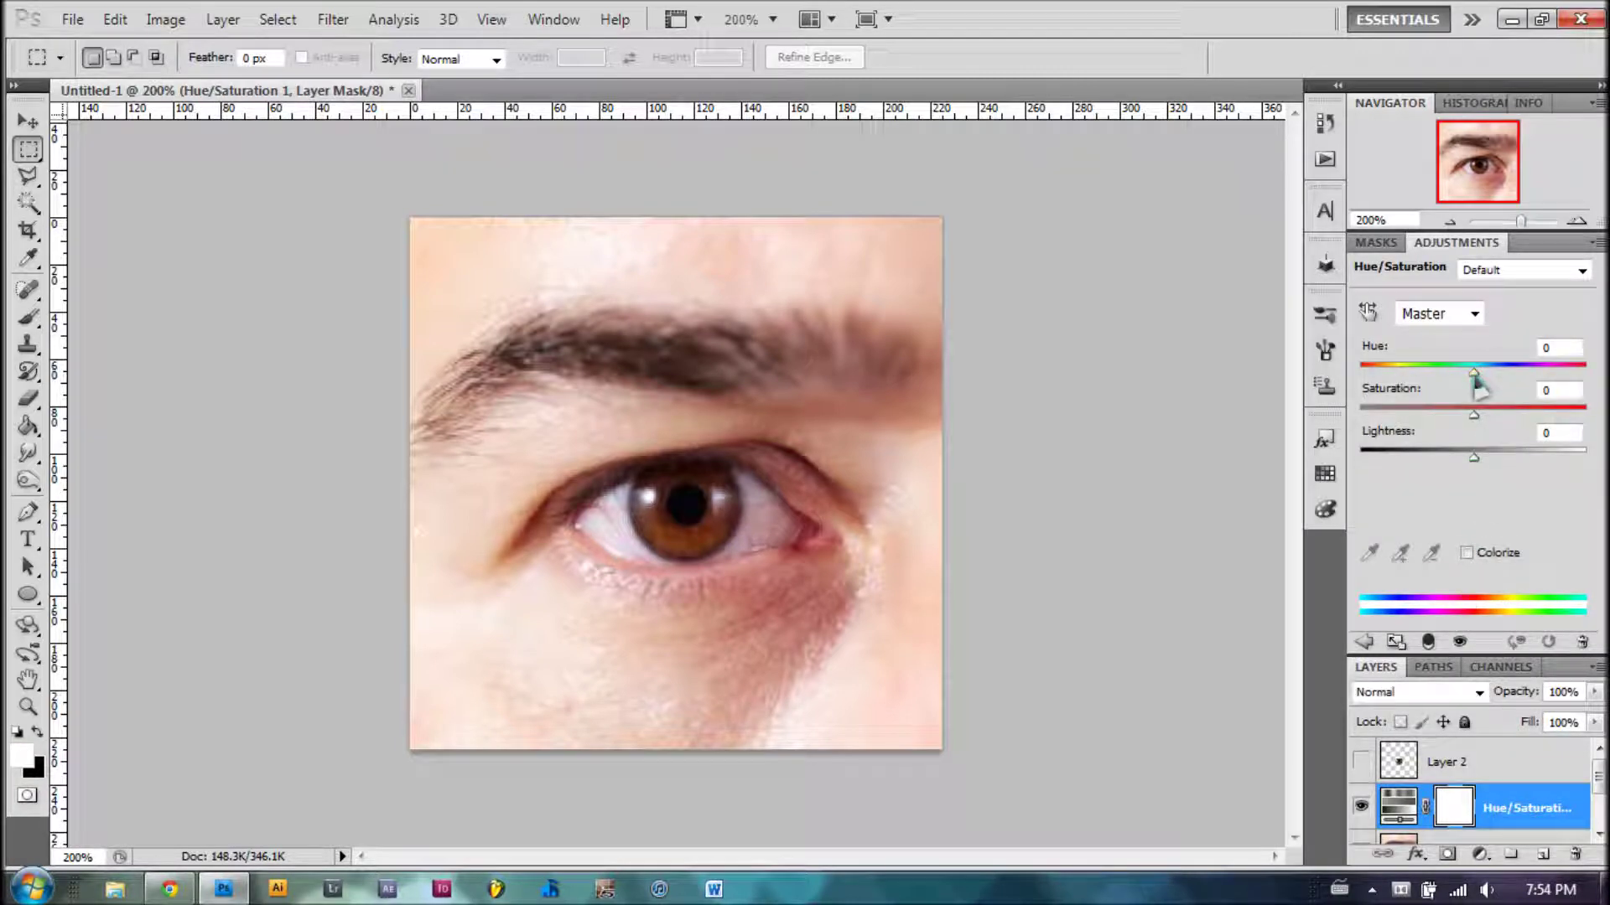
left_click_drag(1474, 374, 1485, 376)
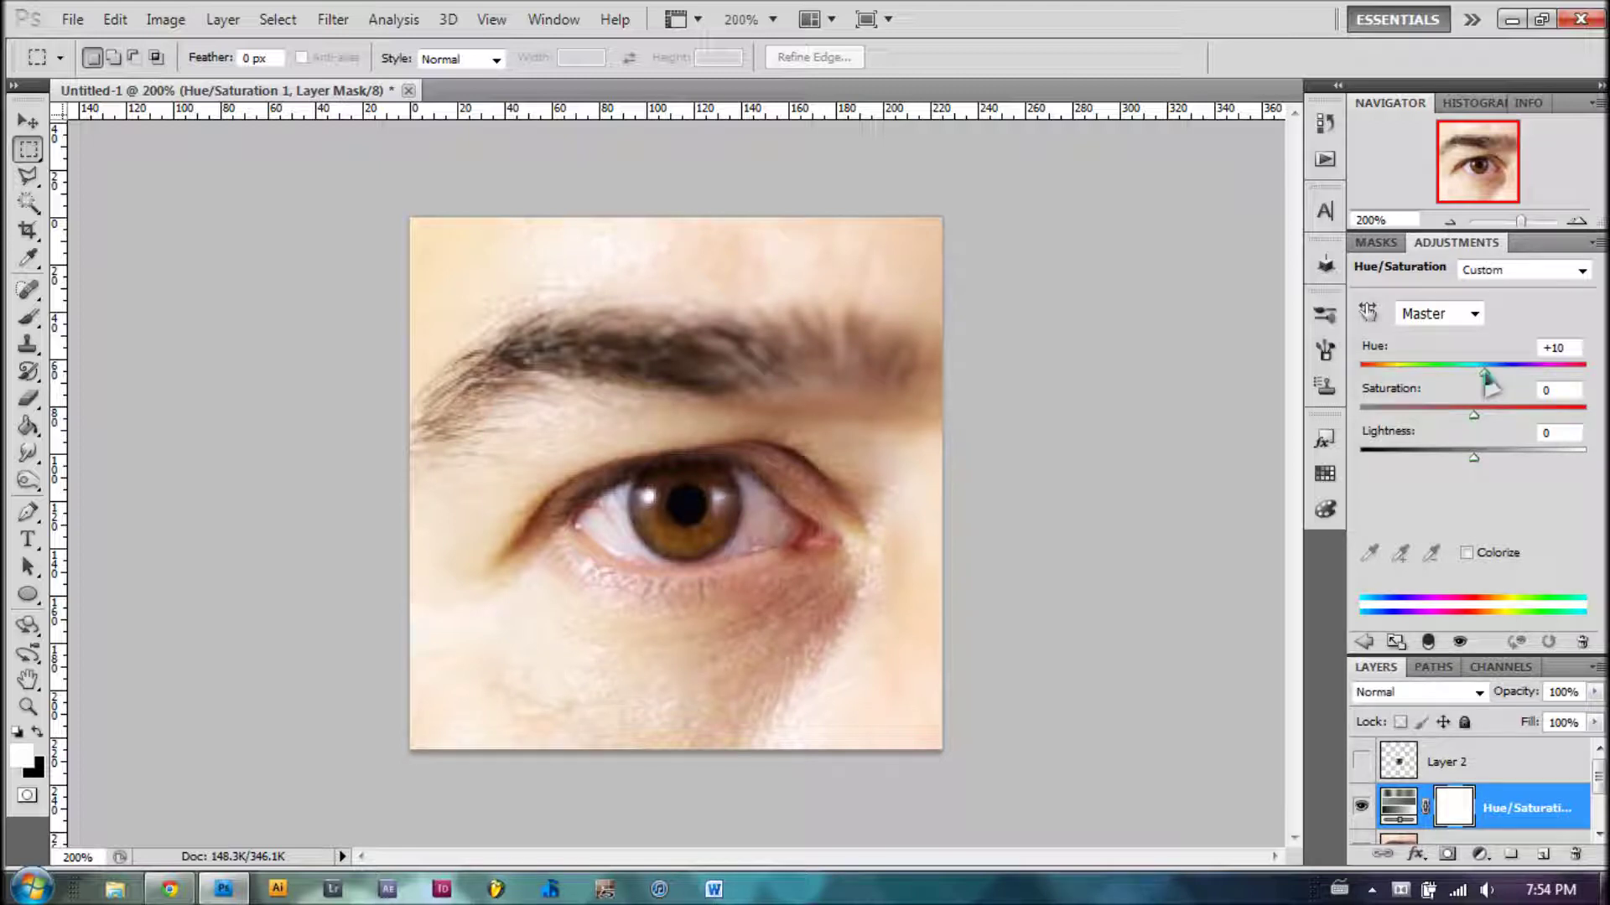
left_click_drag(1485, 376, 1590, 384)
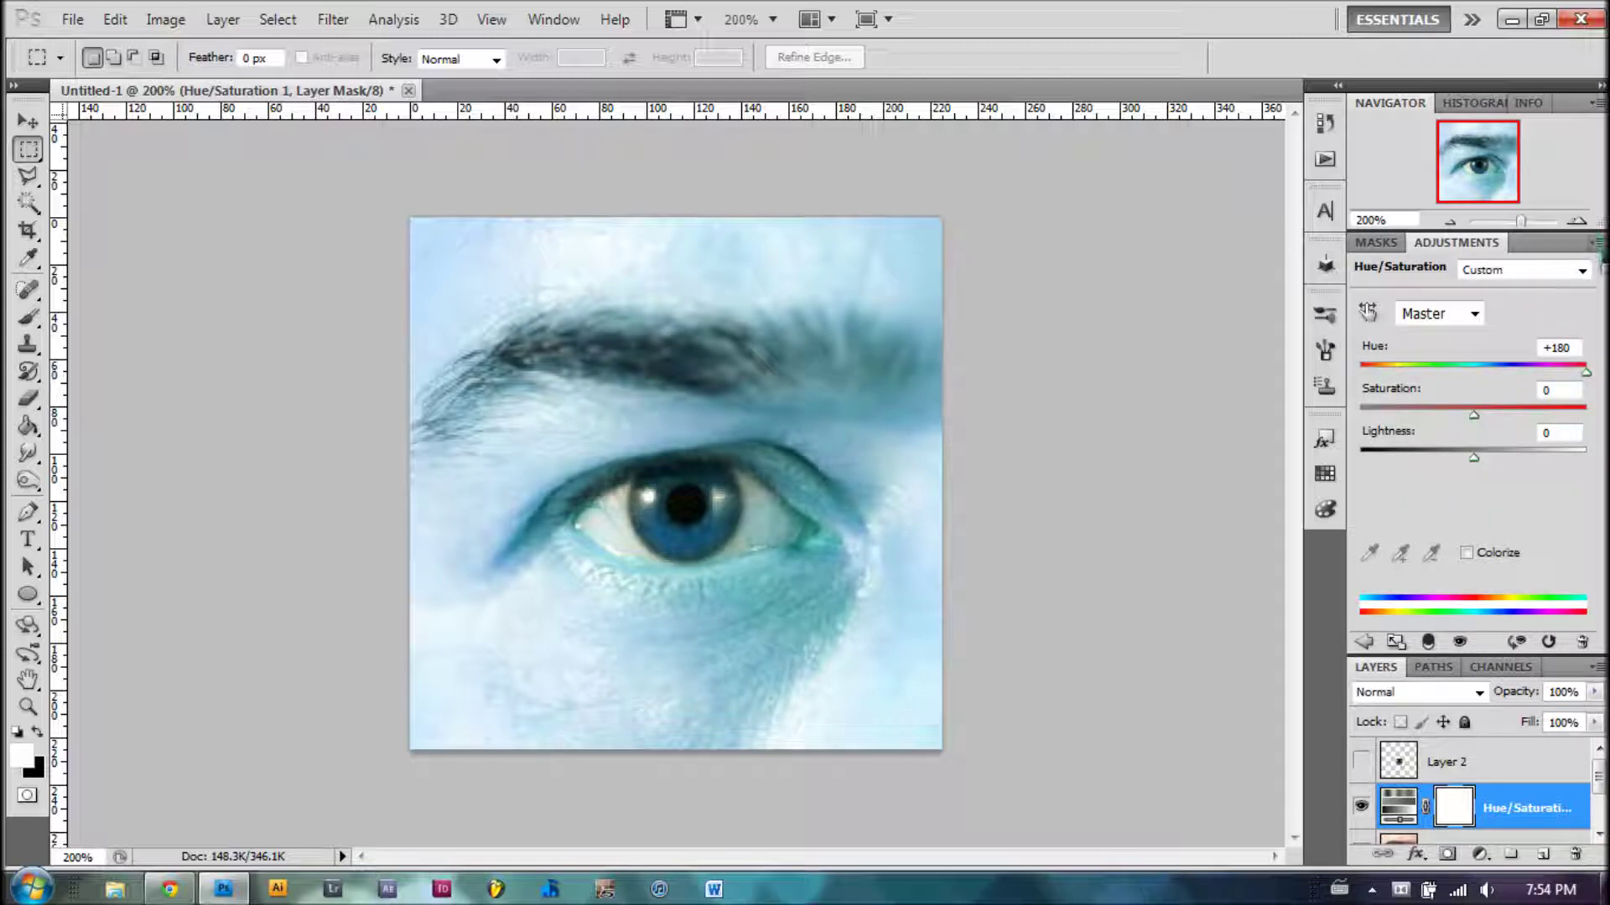
left_click(1591, 242)
left_click(1417, 841)
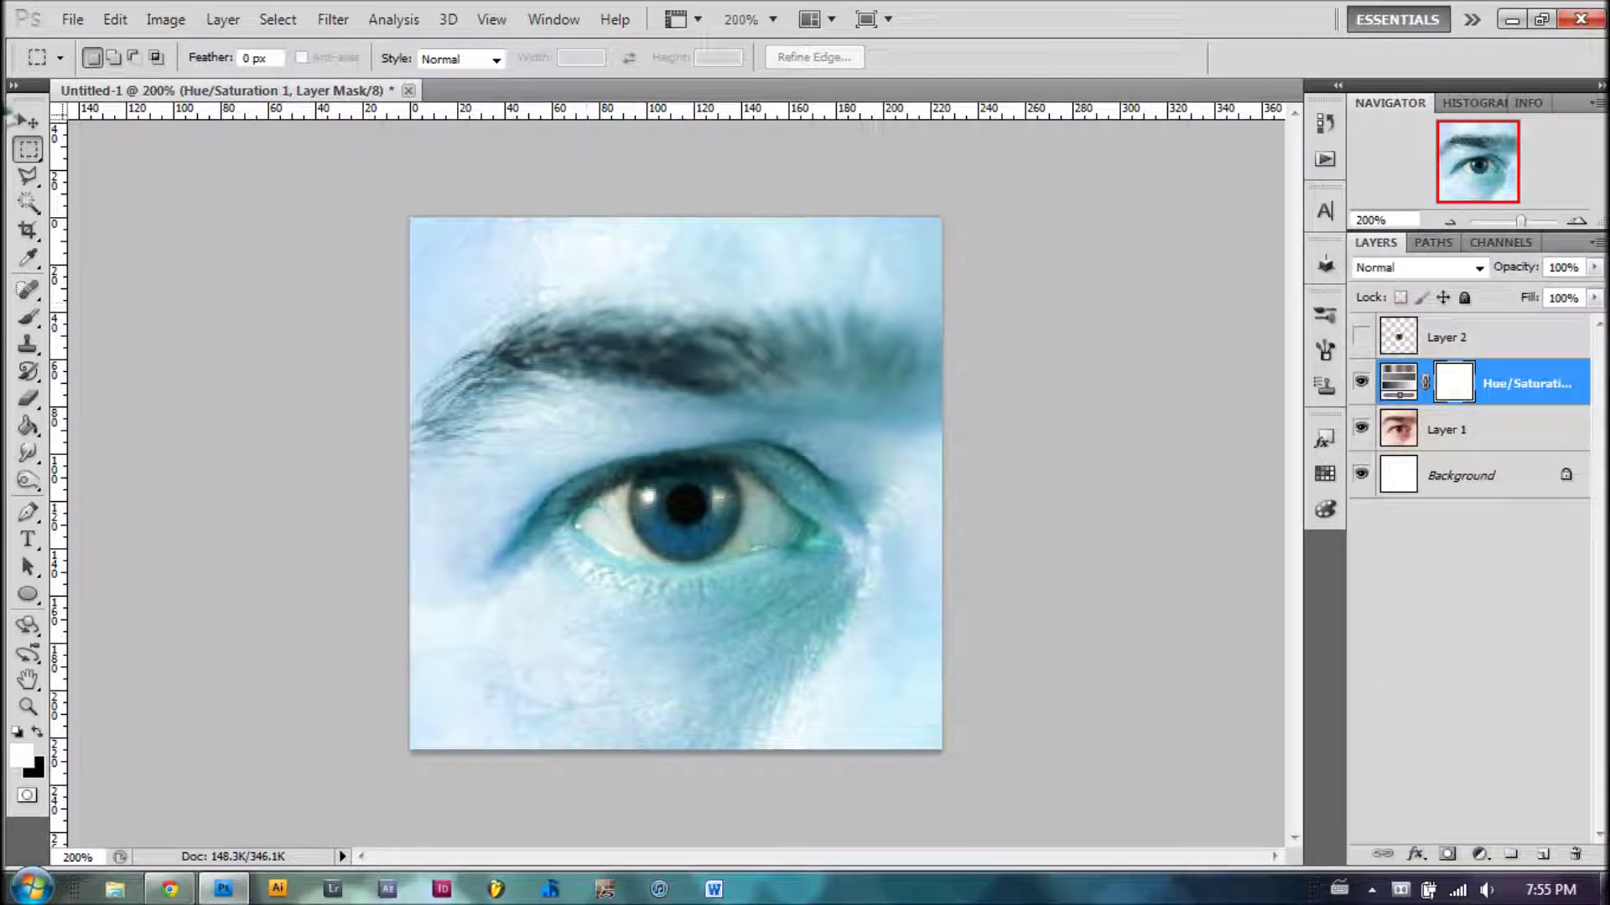
- Set black as foreground and pick a 137 px Brush targeting the Hue/Saturation layer mask
left_click(28, 121)
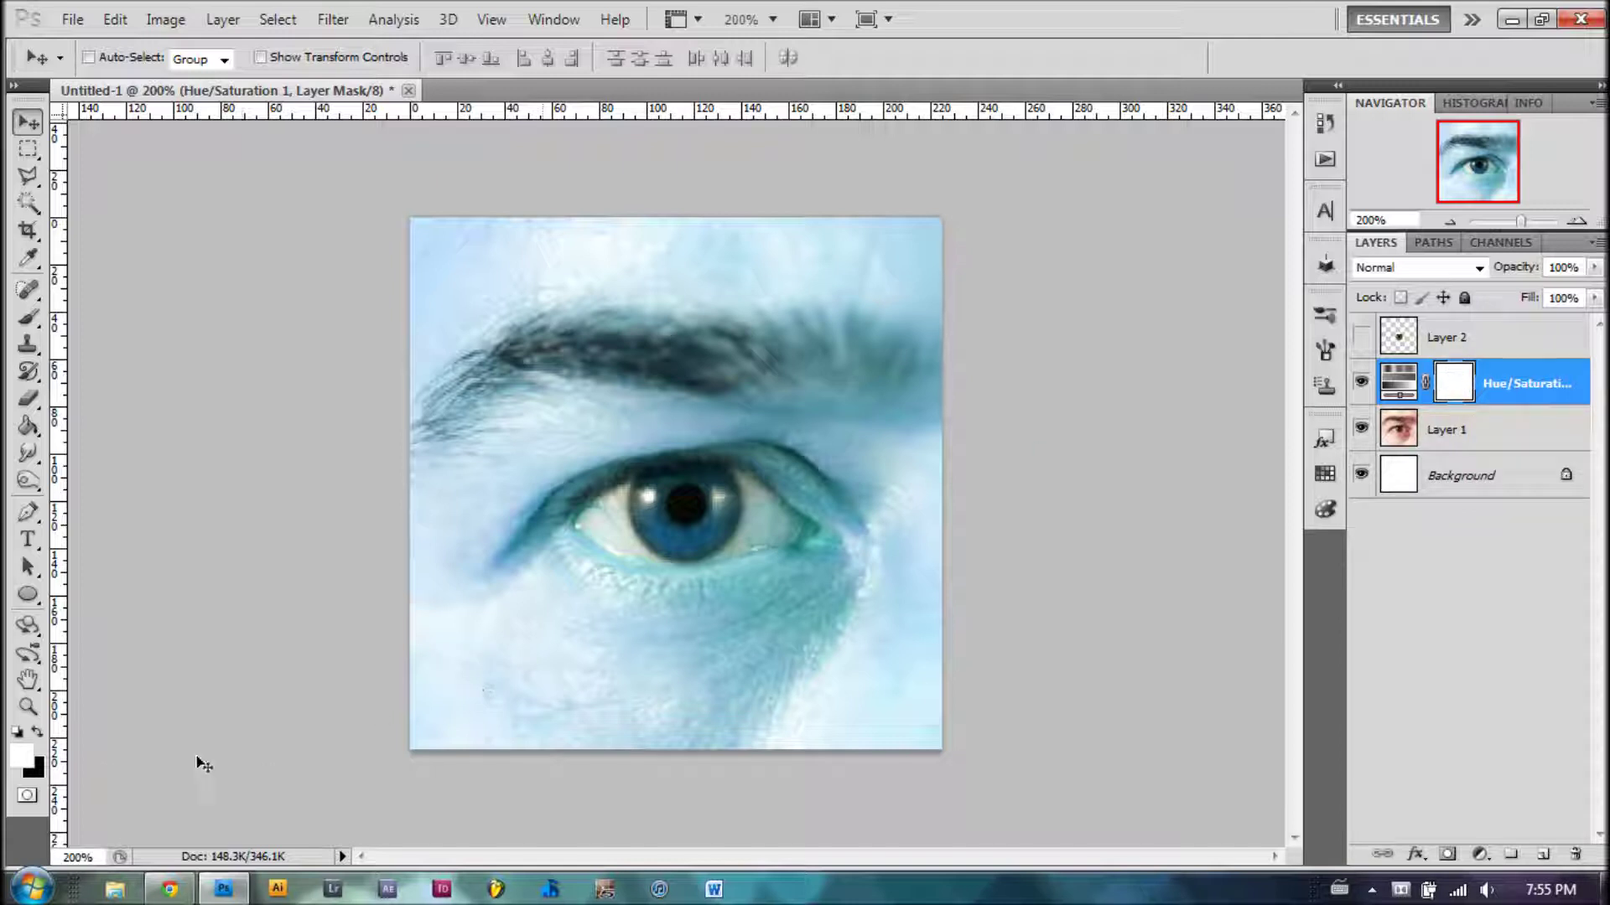
left_click(36, 732)
left_click(27, 320)
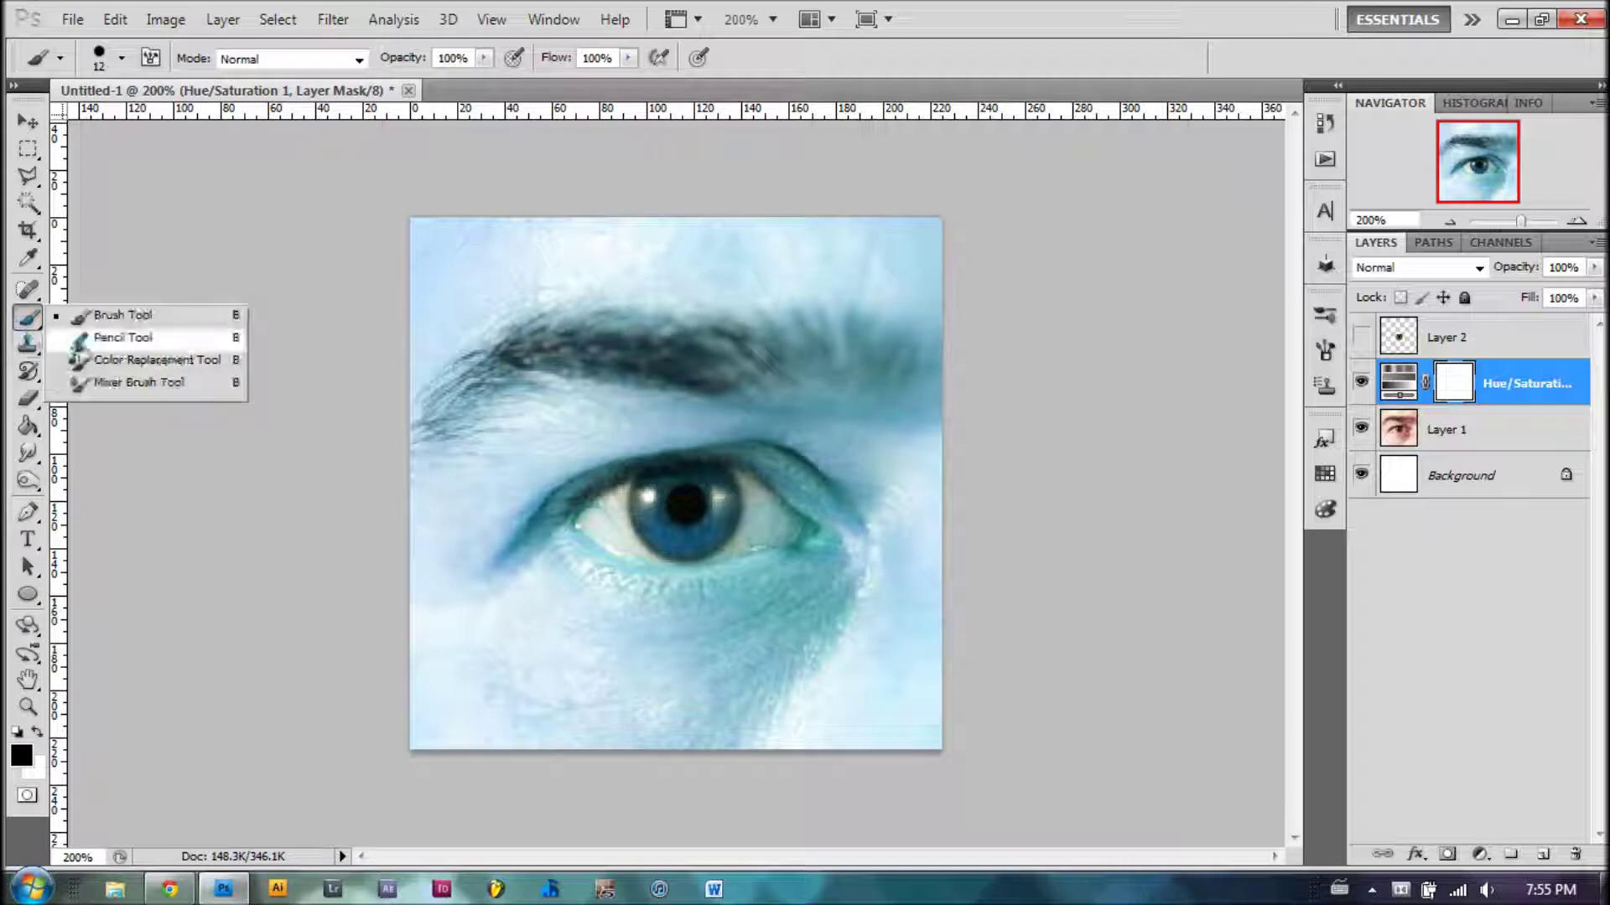
left_click(84, 310)
left_click(121, 58)
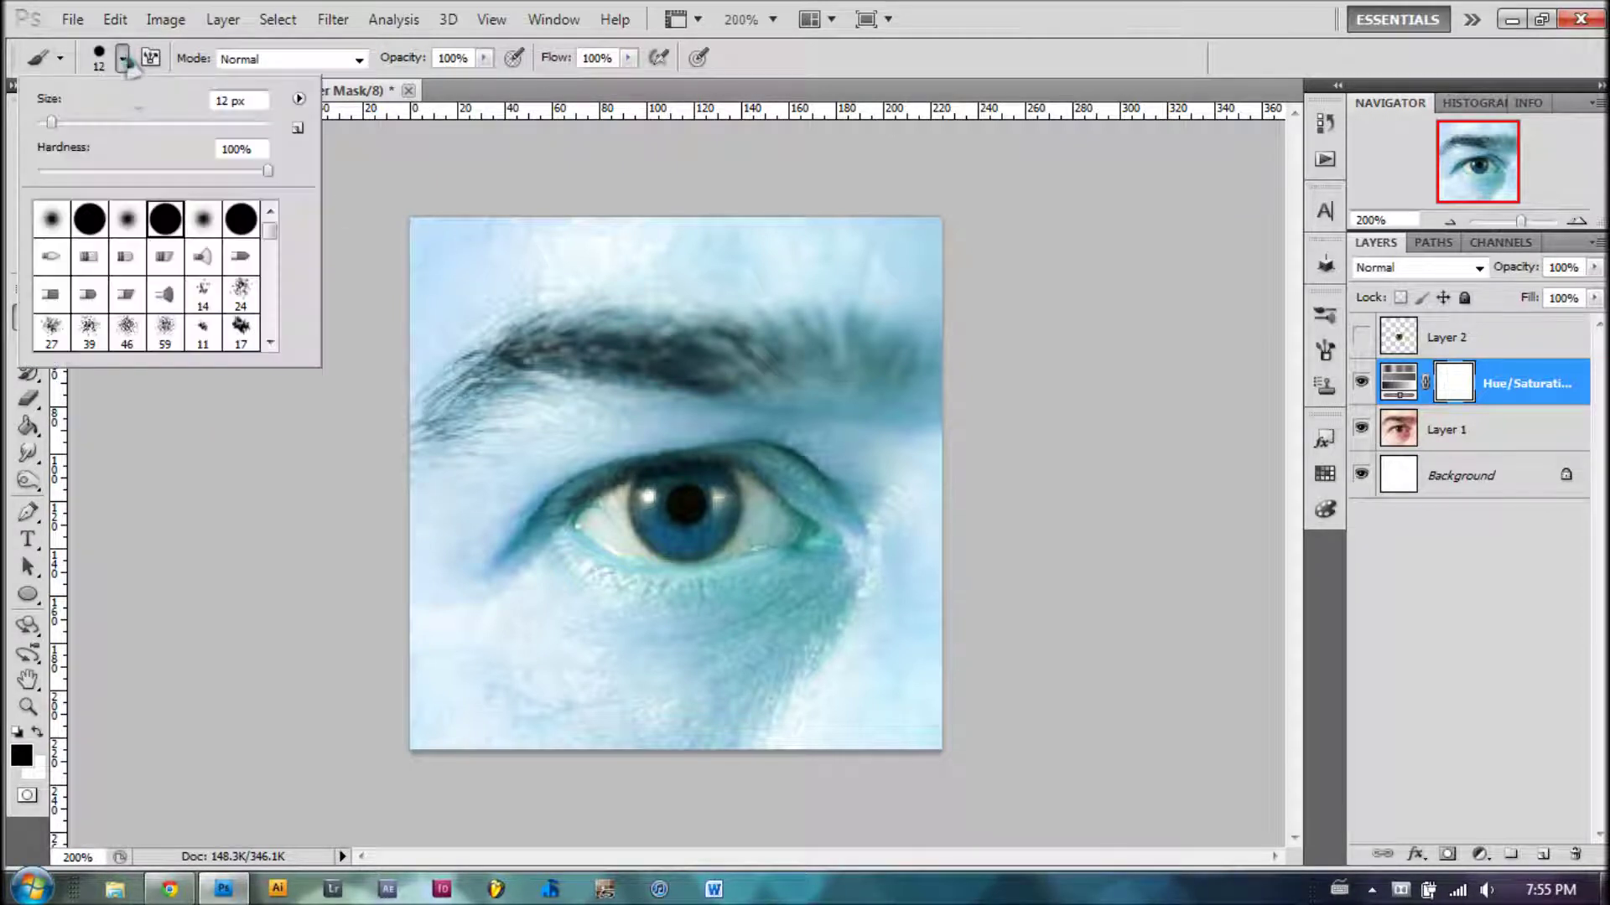
left_click_drag(125, 122, 207, 122)
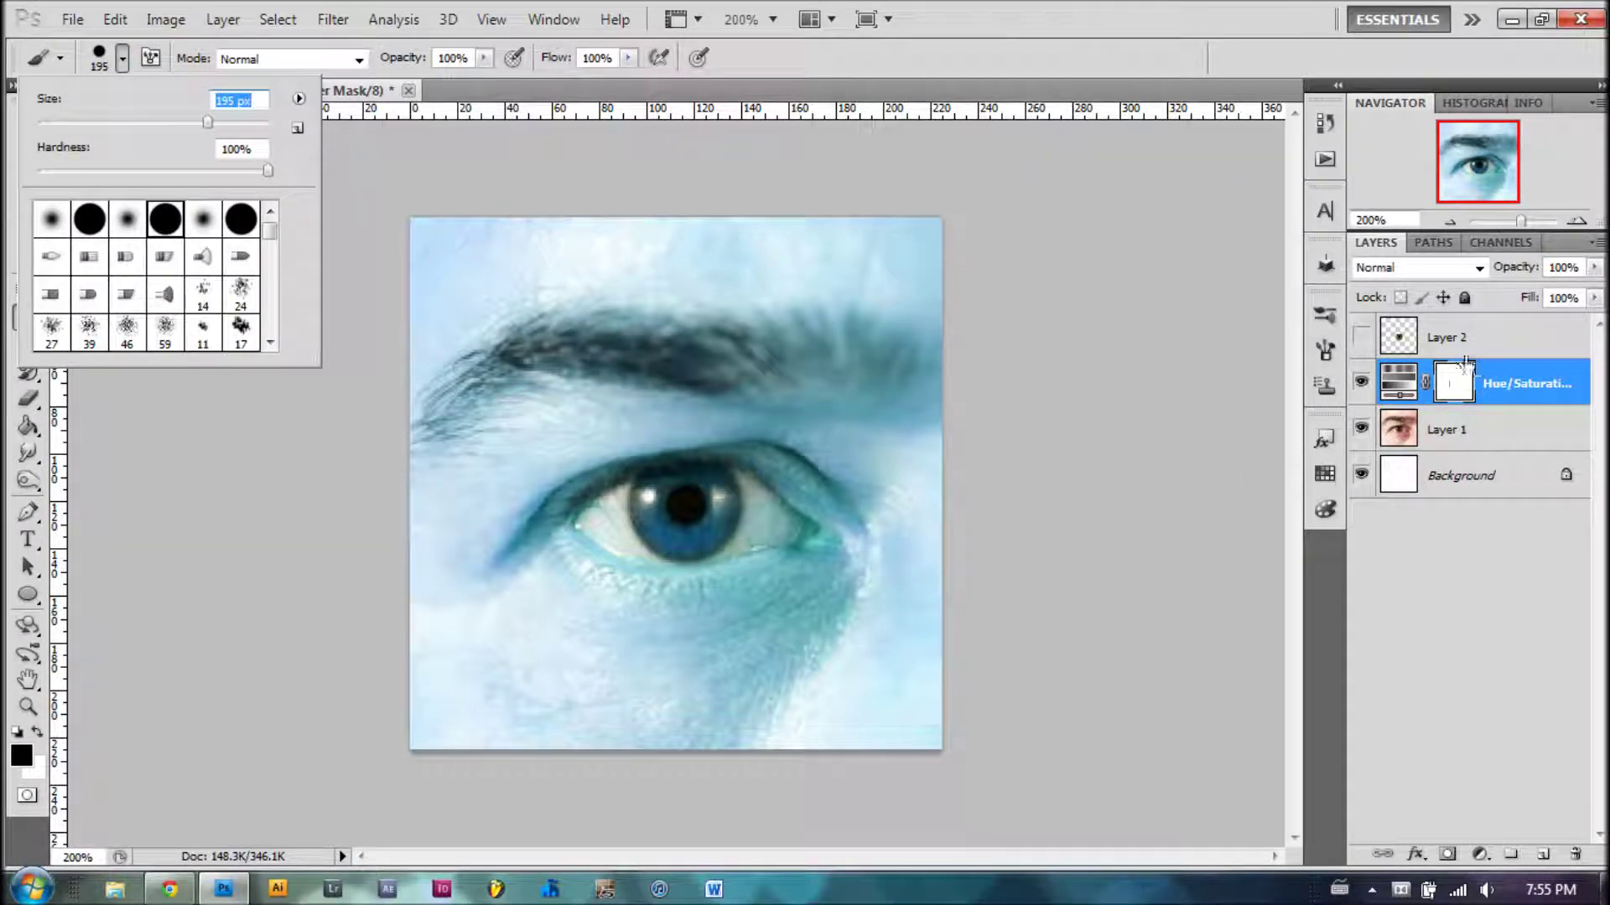
left_click(1448, 385)
left_click(122, 58)
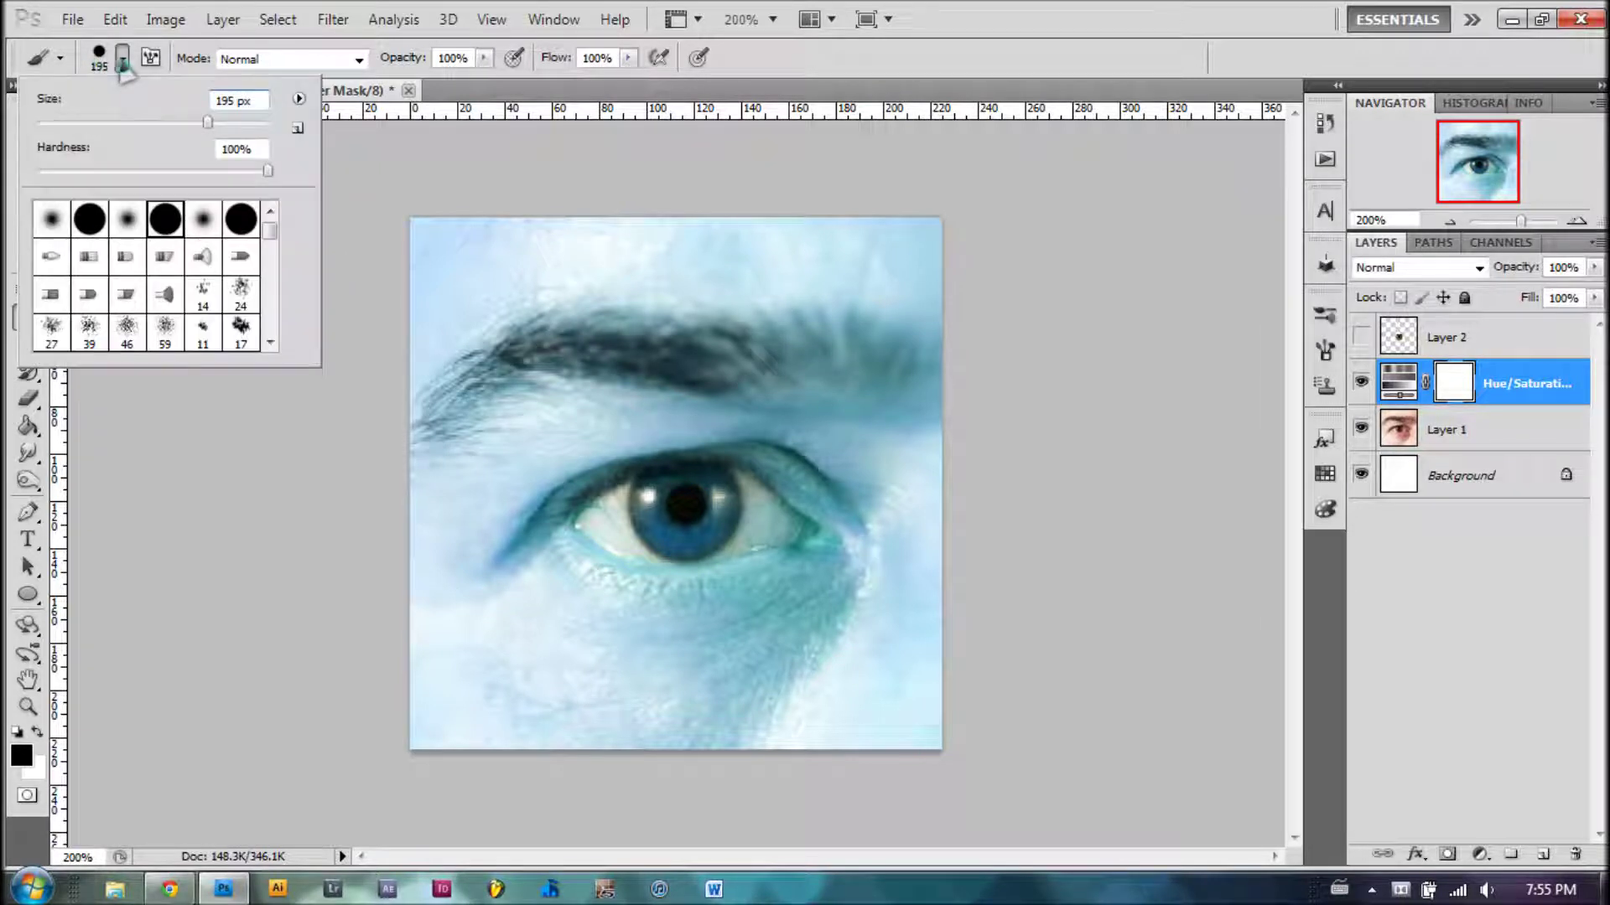
left_click_drag(207, 122, 165, 122)
key("Return")
- Paint black on the mask over the brow, cheek and eyelid, then shrink the brush to 31 px
left_click_drag(696, 323, 511, 314)
mouse_move(910, 310)
left_mouse_down()
mouse_move(792, 327)
mouse_move(964, 519)
mouse_move(889, 654)
left_mouse_up()
mouse_move(839, 738)
left_mouse_down()
mouse_move(738, 696)
mouse_move(587, 687)
mouse_move(469, 587)
left_mouse_up()
mouse_move(738, 419)
left_mouse_down()
mouse_move(798, 432)
mouse_move(833, 475)
mouse_move(809, 529)
mouse_move(738, 549)
left_mouse_up()
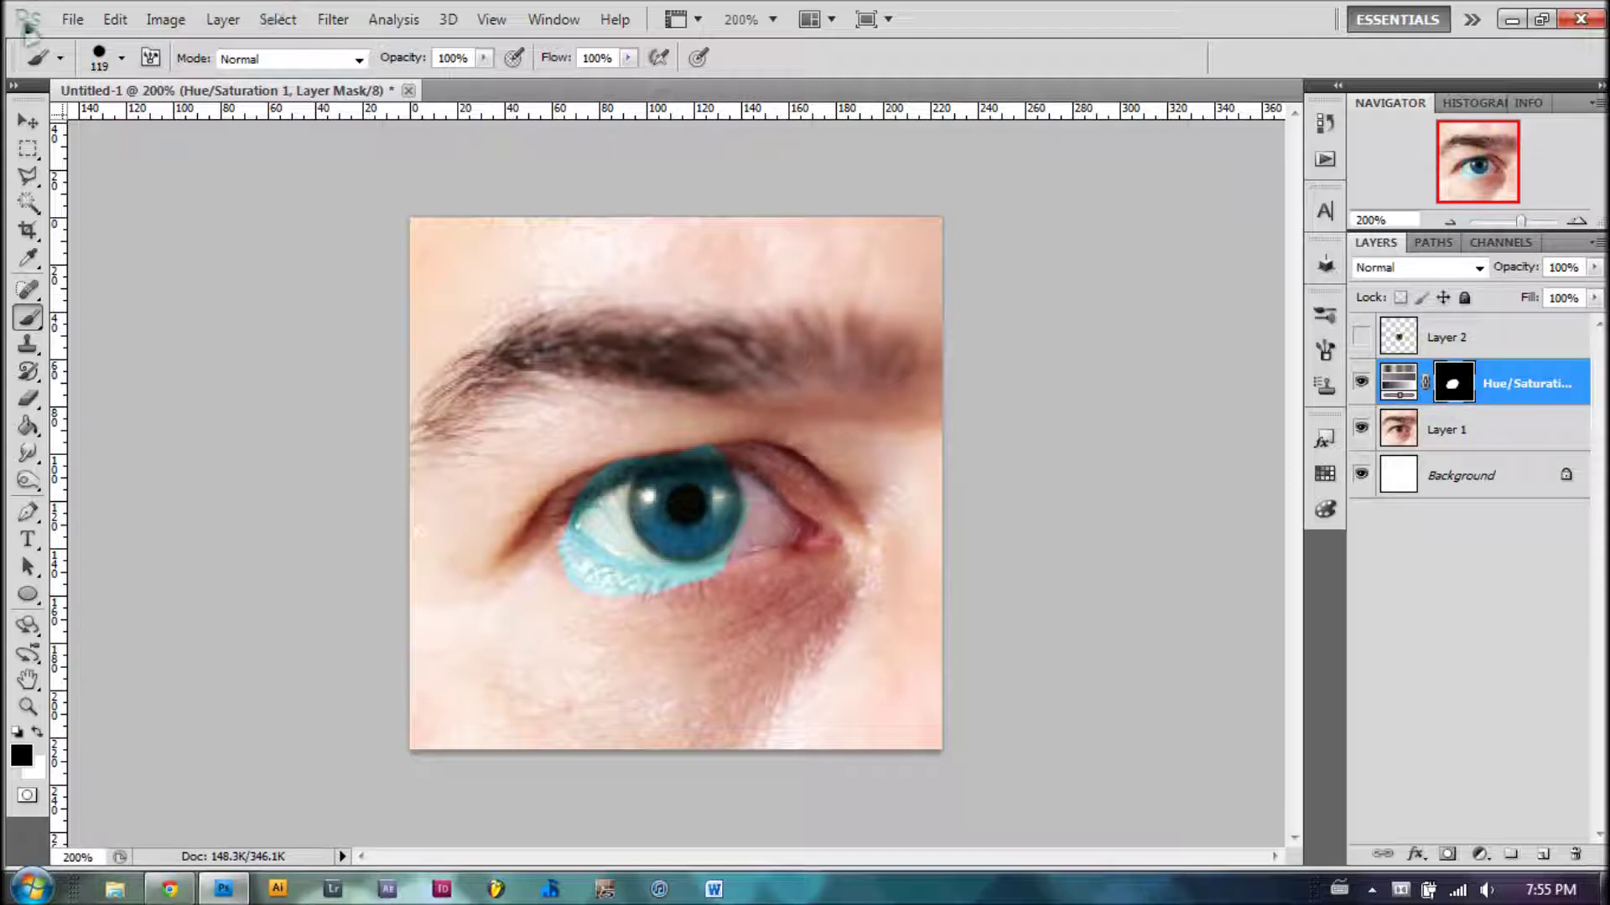
left_click(122, 57)
left_click_drag(102, 126, 73, 123)
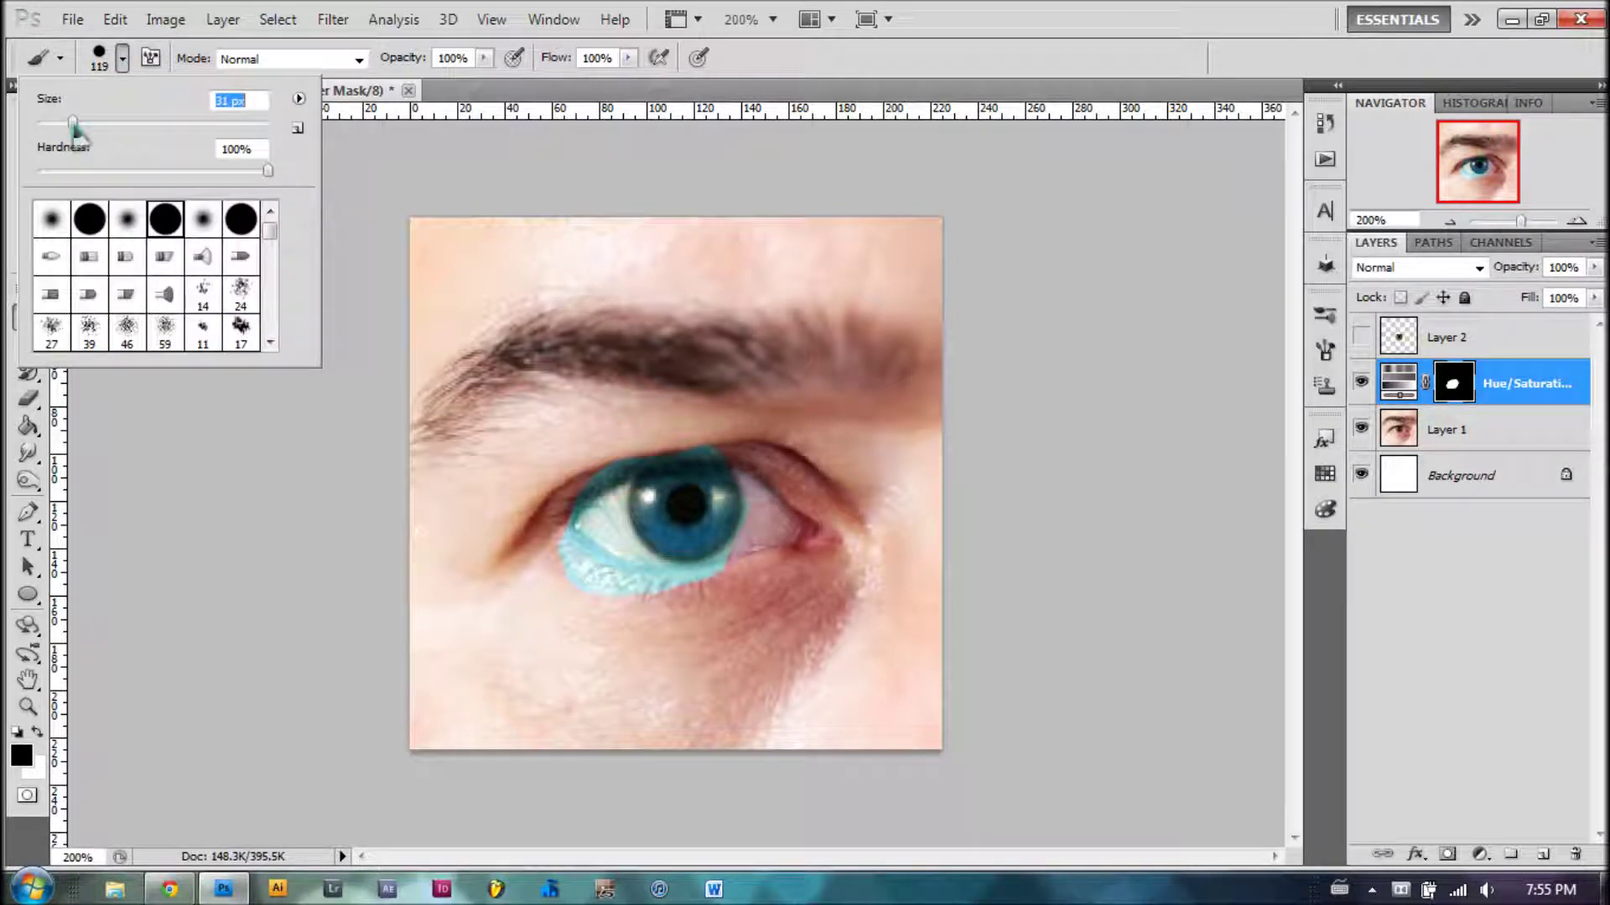
left_click(578, 543)
- Zoom to 500% and paint black over the remaining cyan spill around the iris with the 31 px brush
key("Return")
left_click(579, 544)
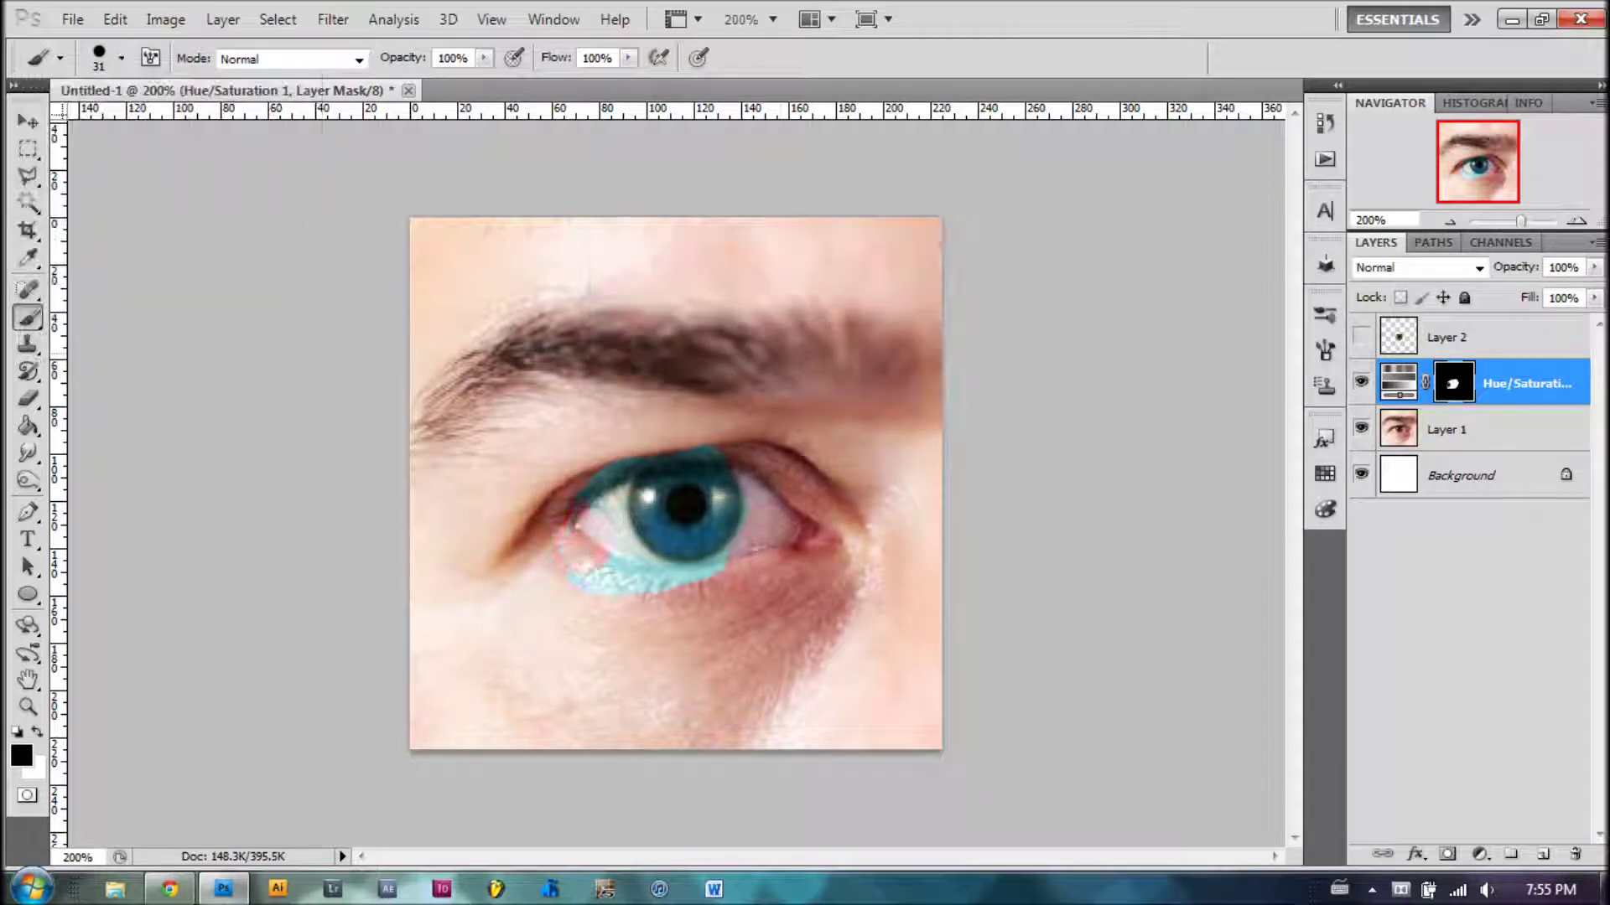
left_click(575, 556, "ctrl")
left_click(577, 551, "ctrl")
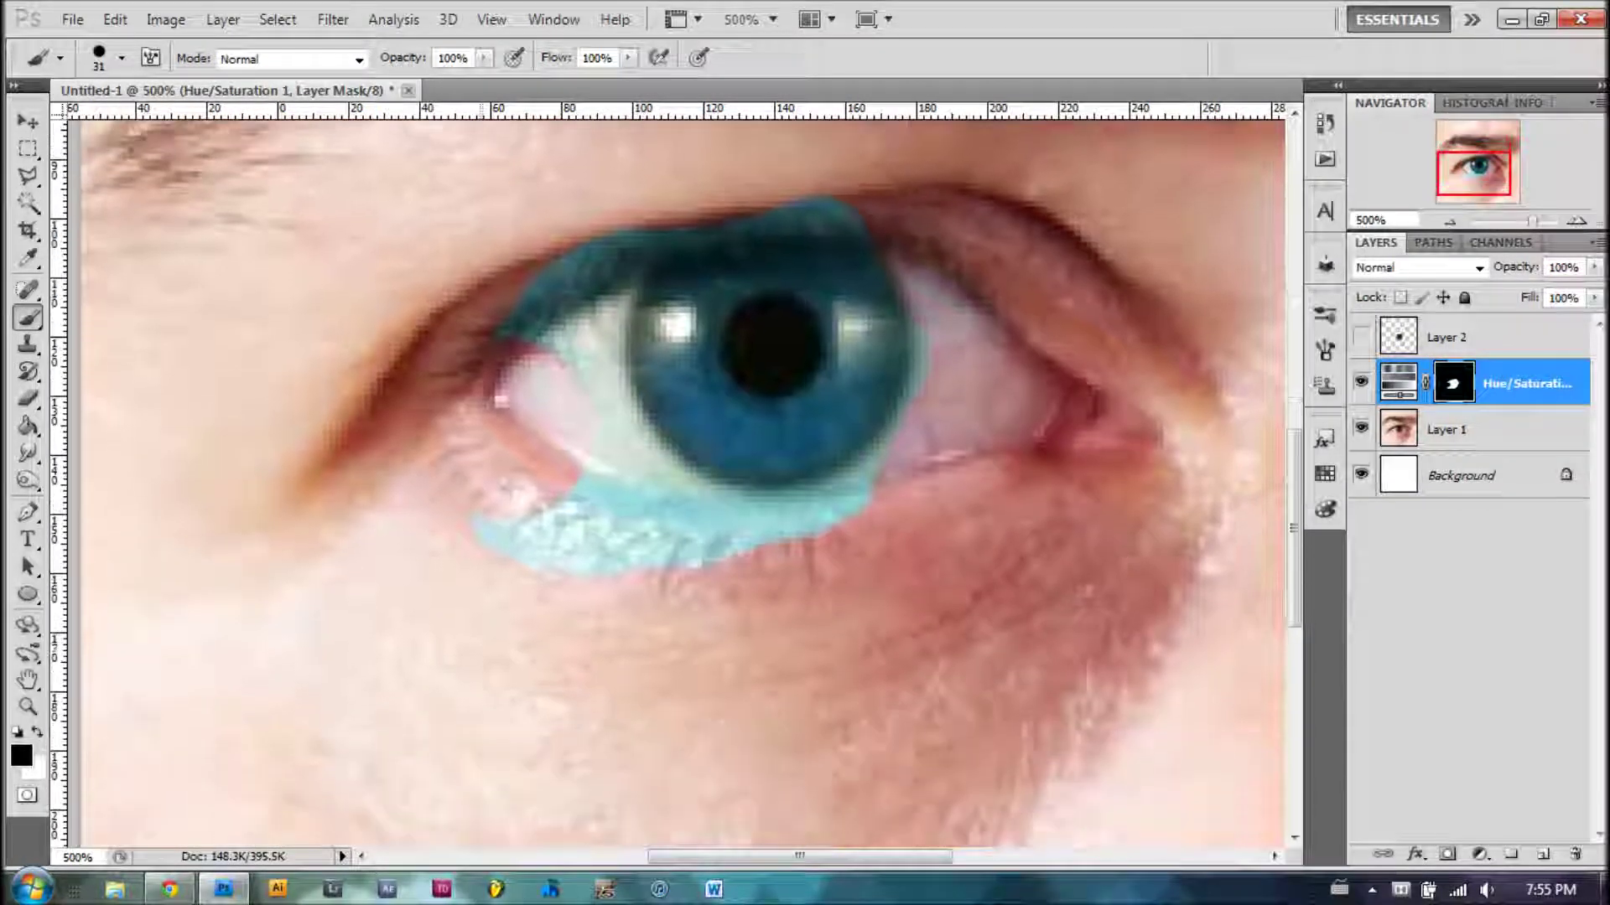
left_click(578, 545, "ctrl")
mouse_move(654, 554)
left_mouse_down()
mouse_move(830, 524)
mouse_move(863, 474)
left_mouse_up()
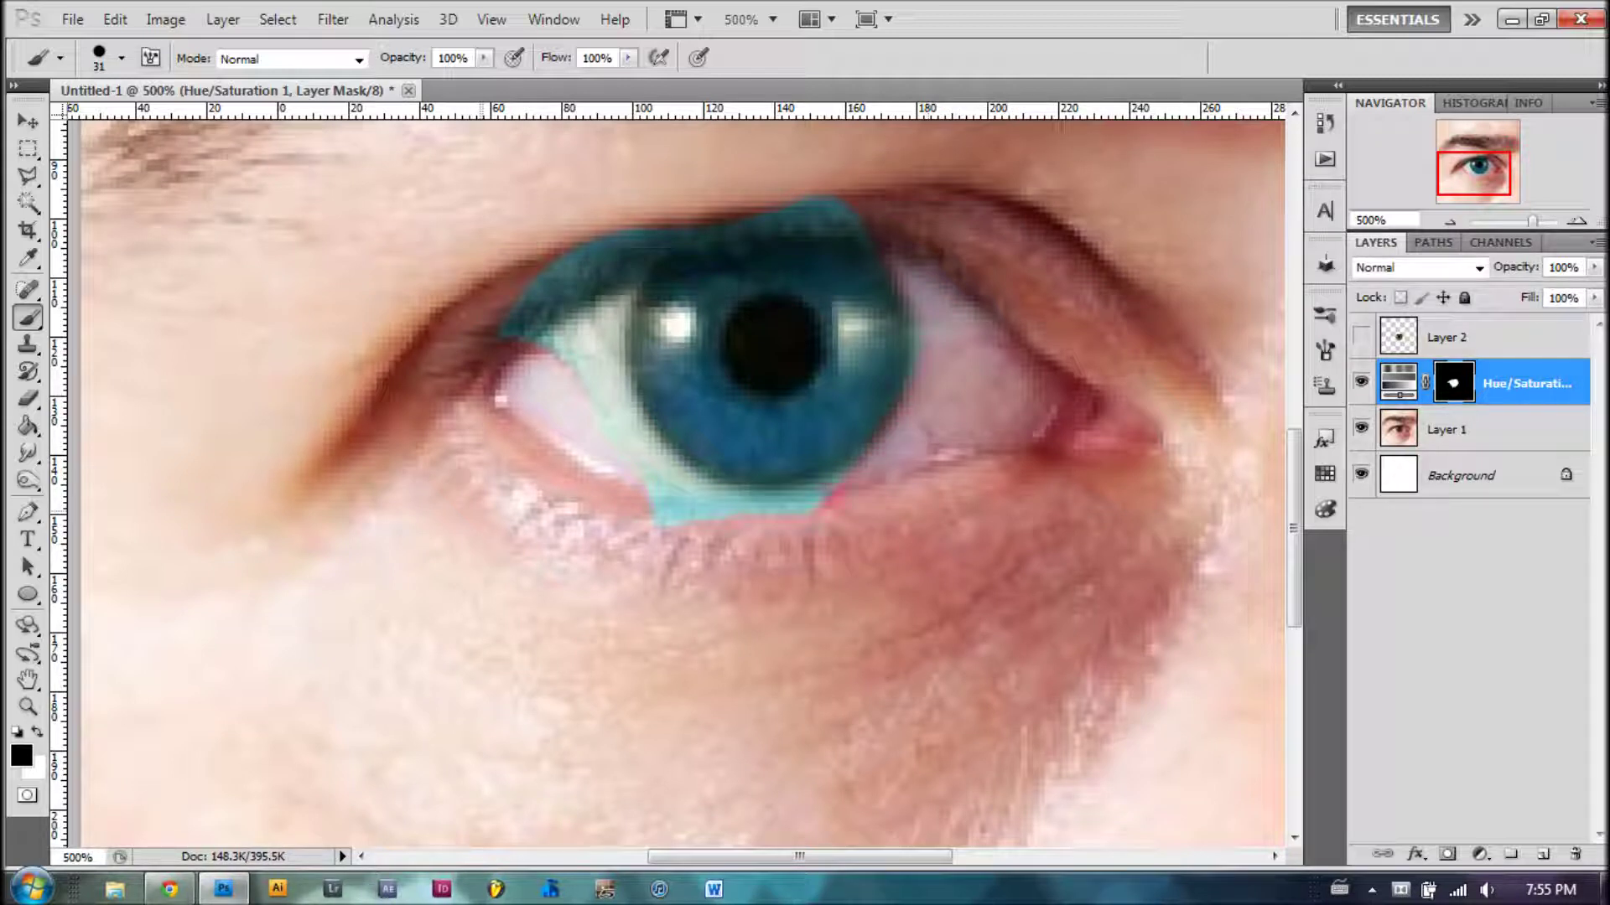
mouse_move(830, 493)
left_mouse_down()
mouse_move(692, 515)
mouse_move(658, 488)
left_mouse_up()
mouse_move(570, 331)
left_mouse_down()
mouse_move(536, 311)
mouse_move(612, 253)
mouse_move(683, 239)
left_mouse_up()
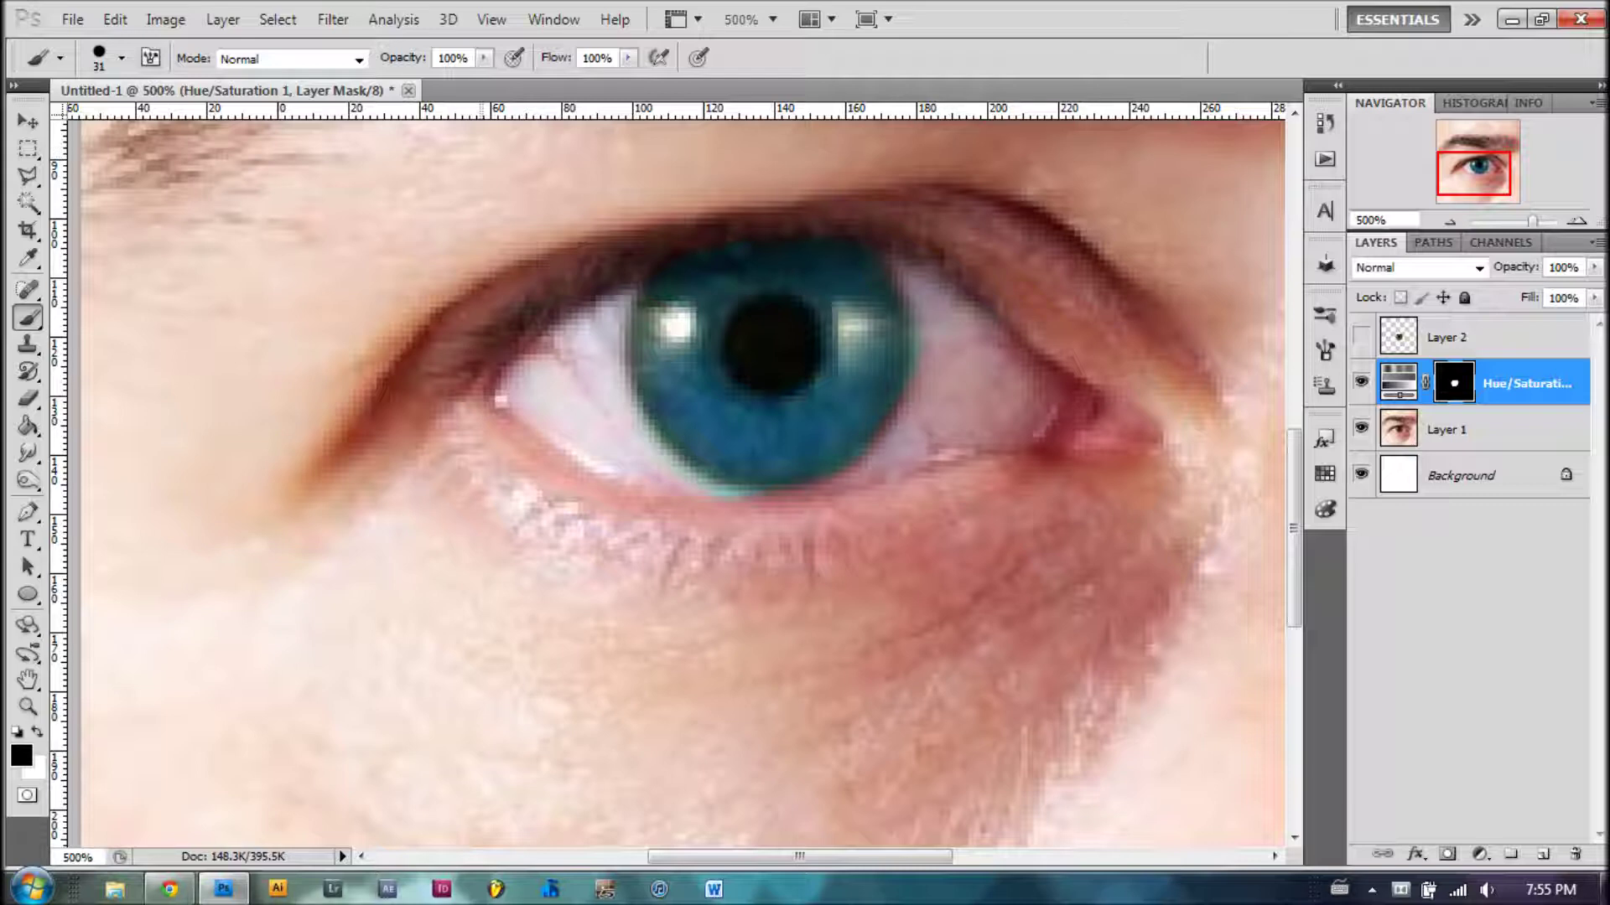
scroll(761, 382, "down", 3)
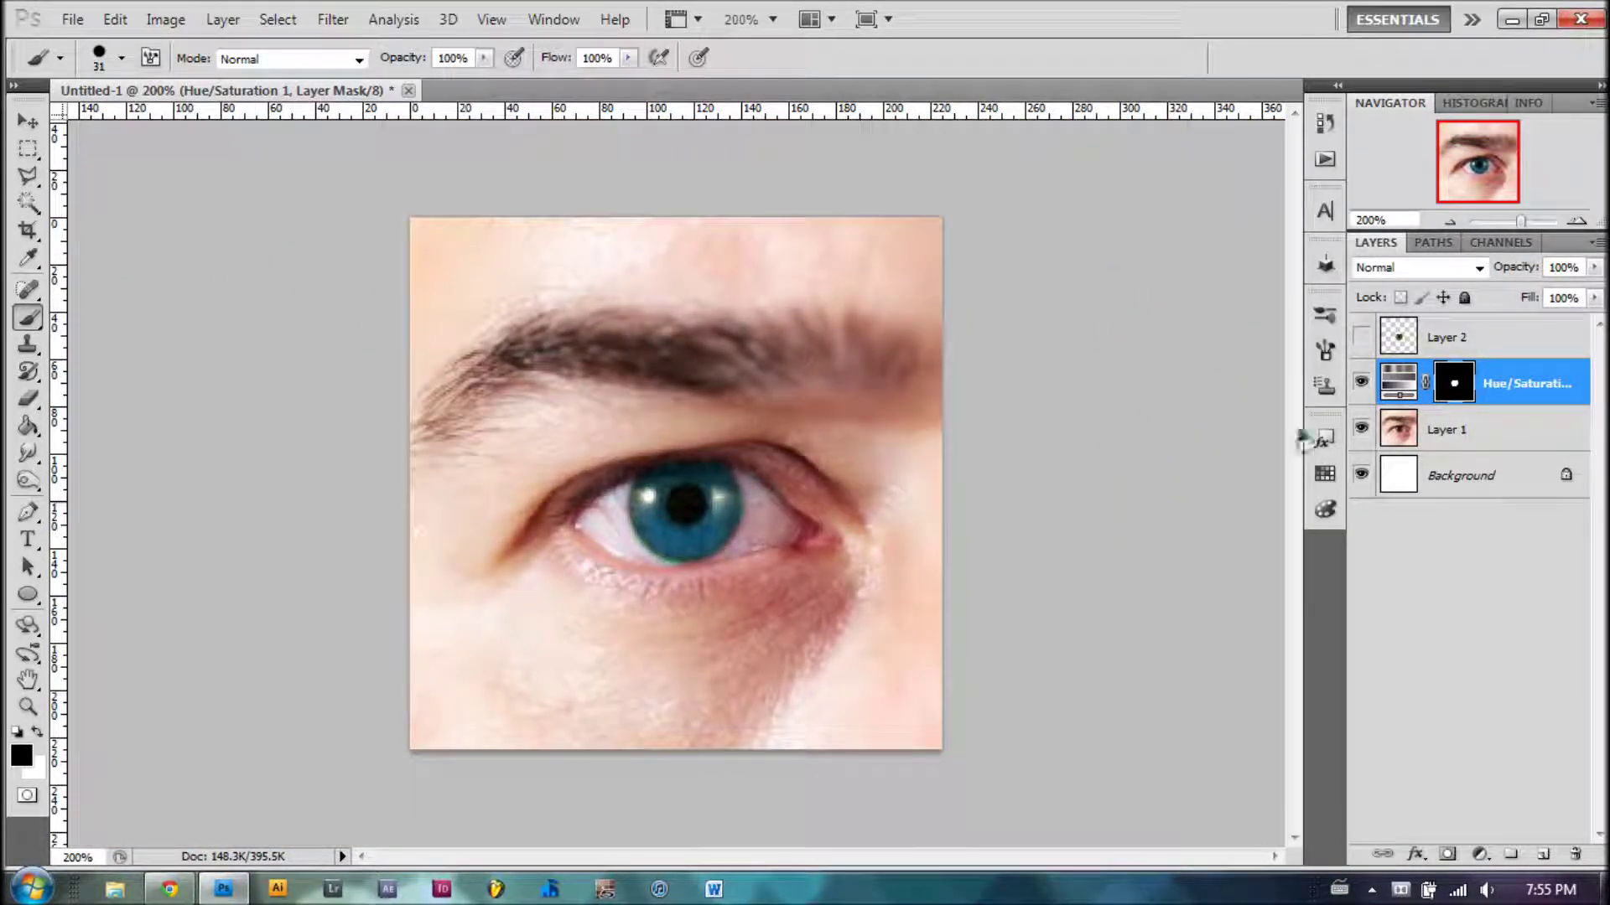
left_click(1360, 382)
left_click(1361, 337)
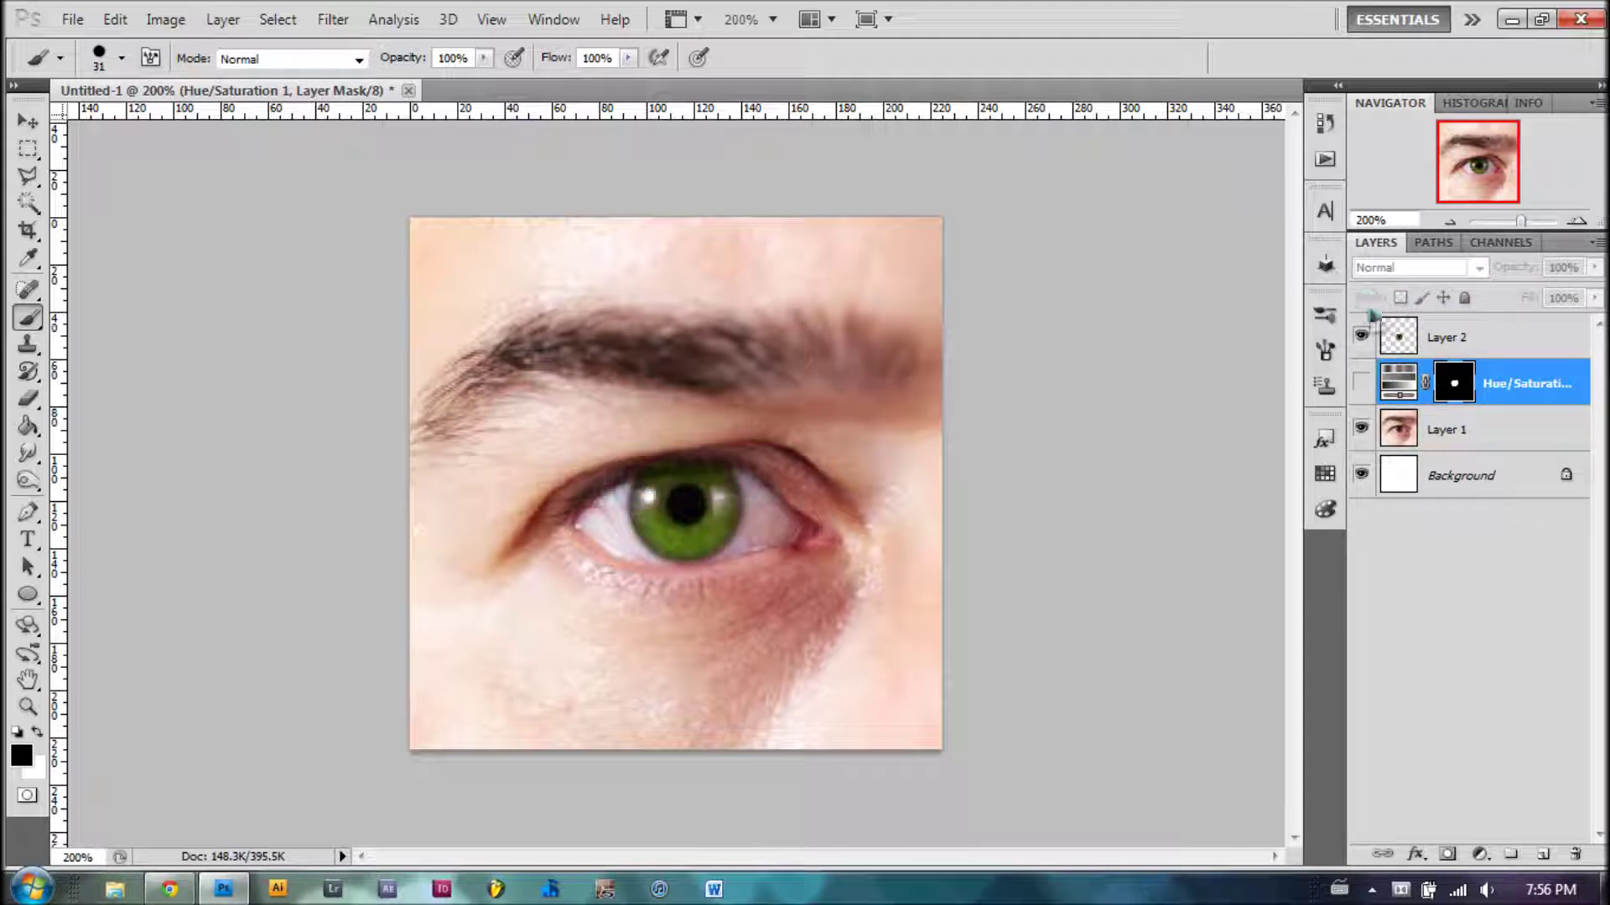
left_click(1361, 337)
left_click(1361, 383)
left_click(1360, 383)
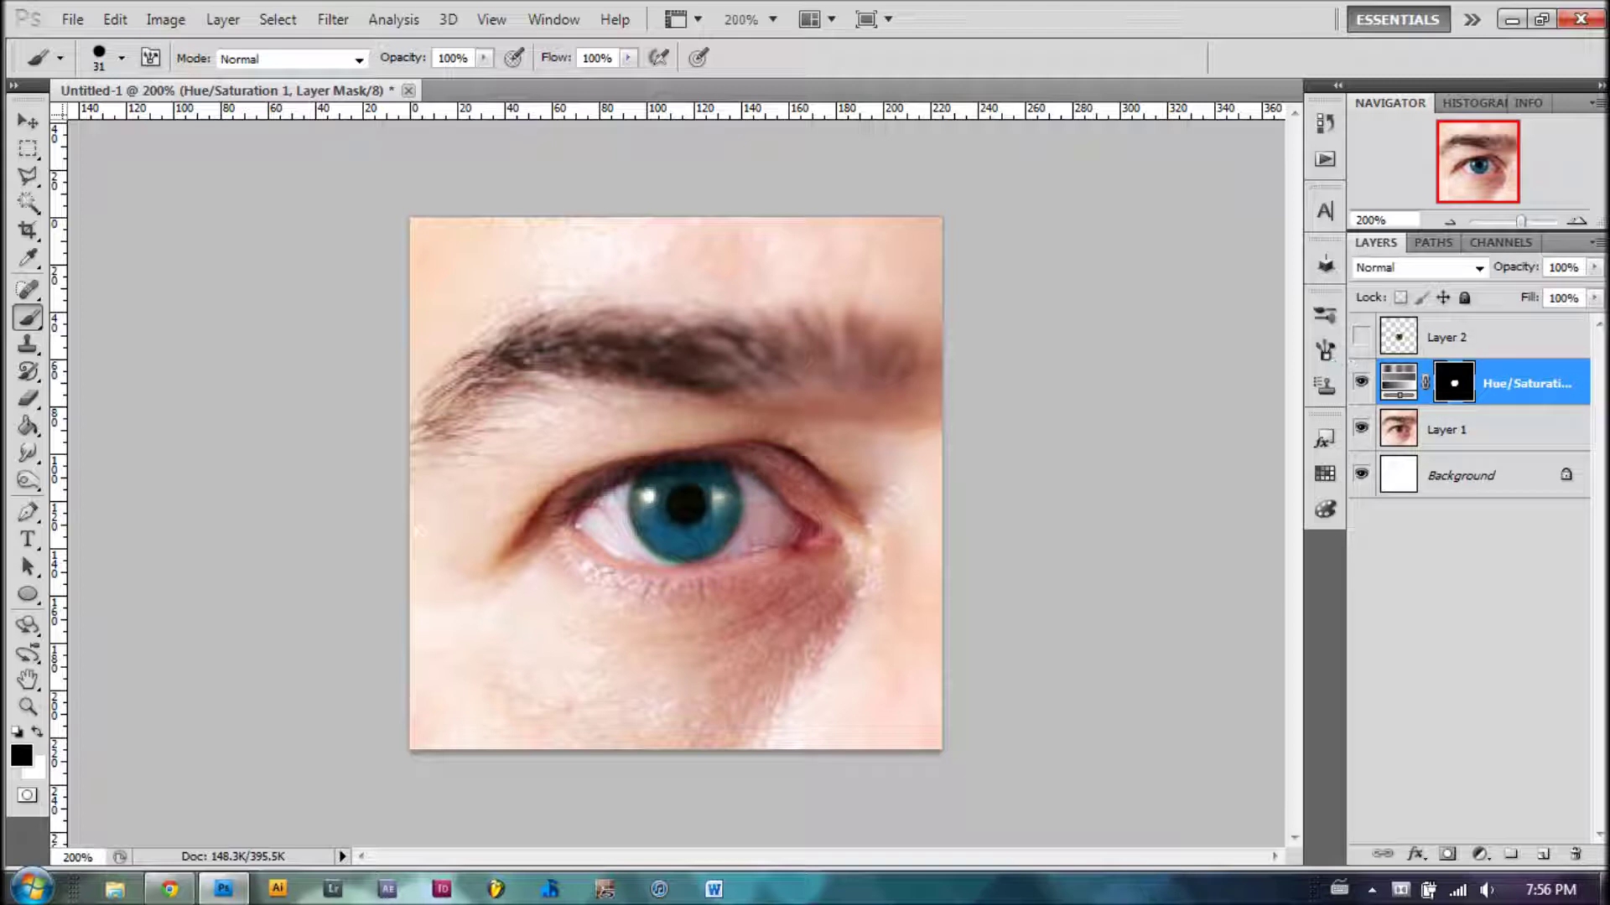
left_click(27, 121)
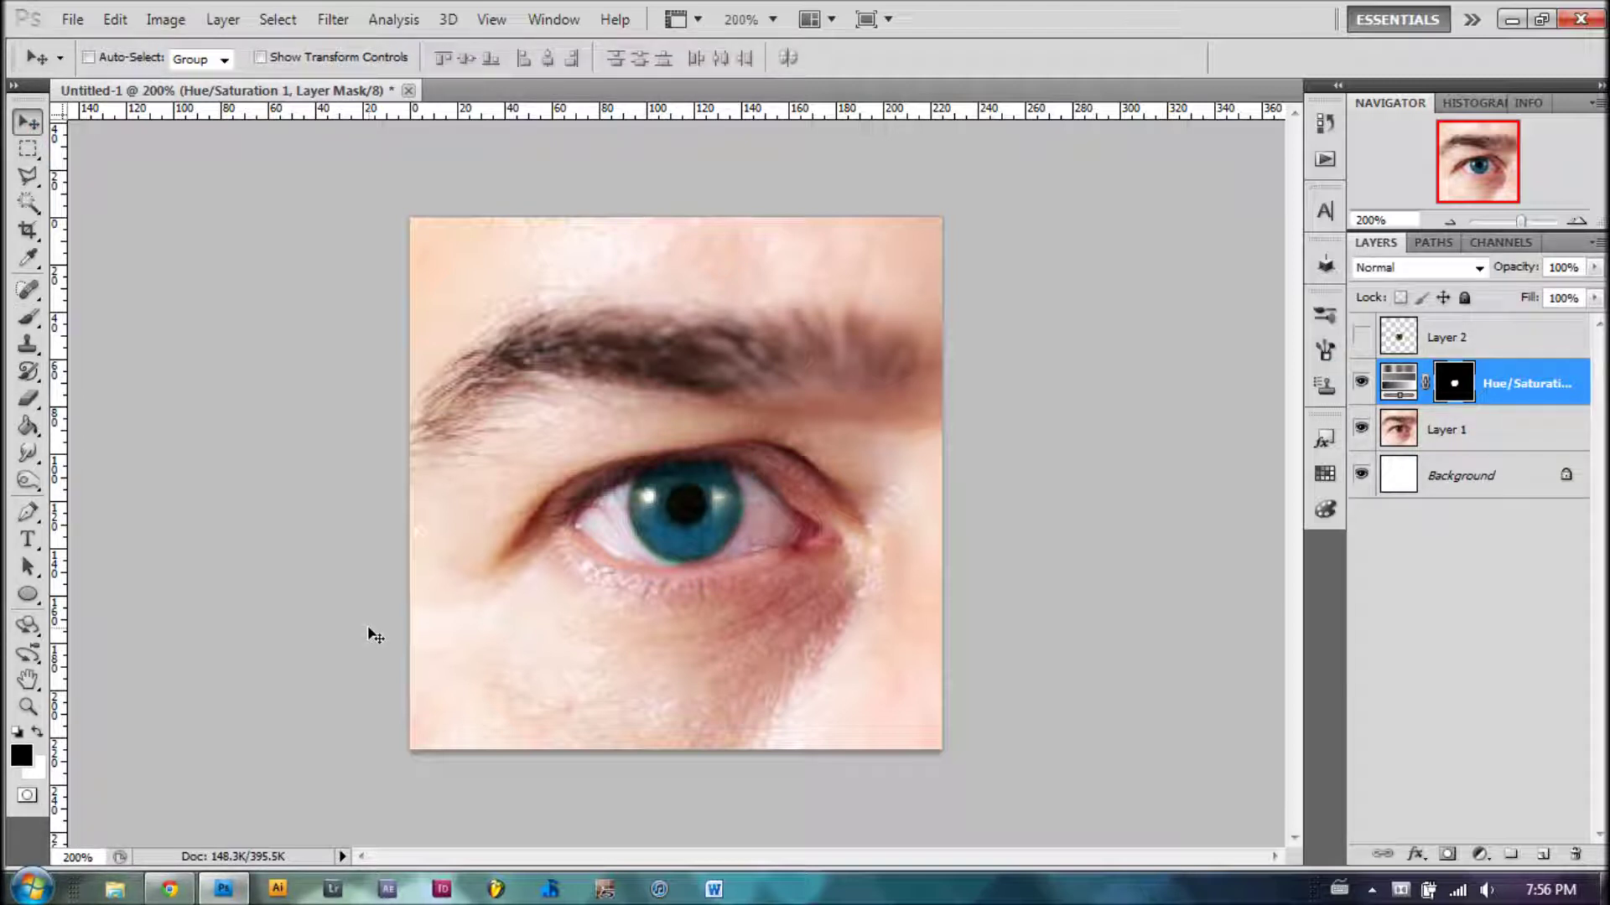
key("super+Tab")
key("super+Tab")
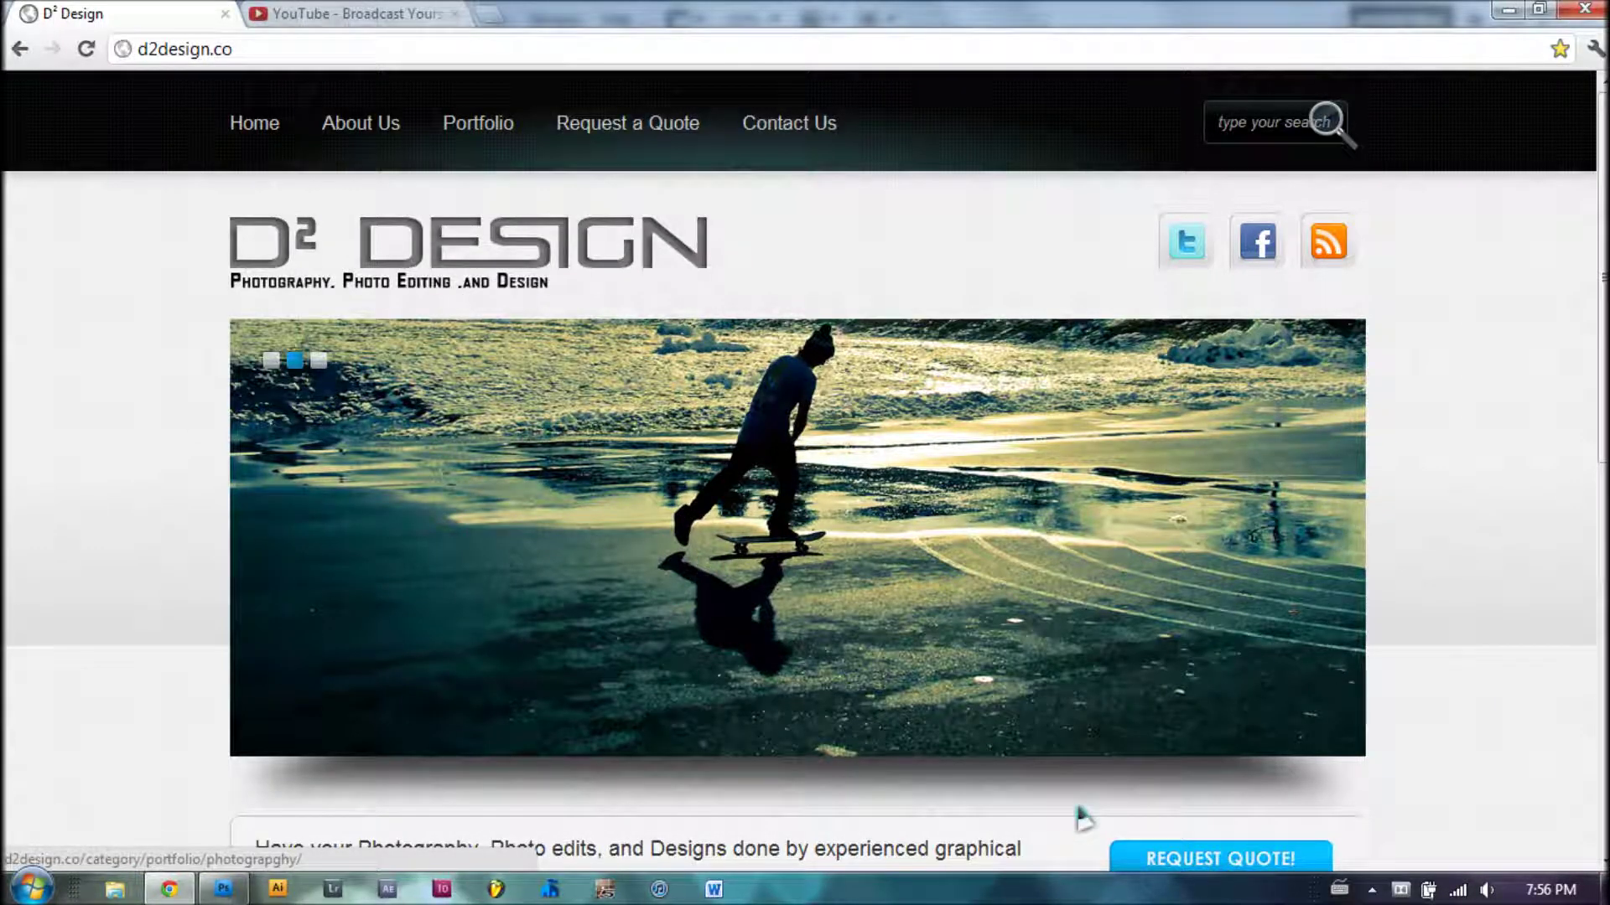
key("super+Tab")
key("super+Tab")
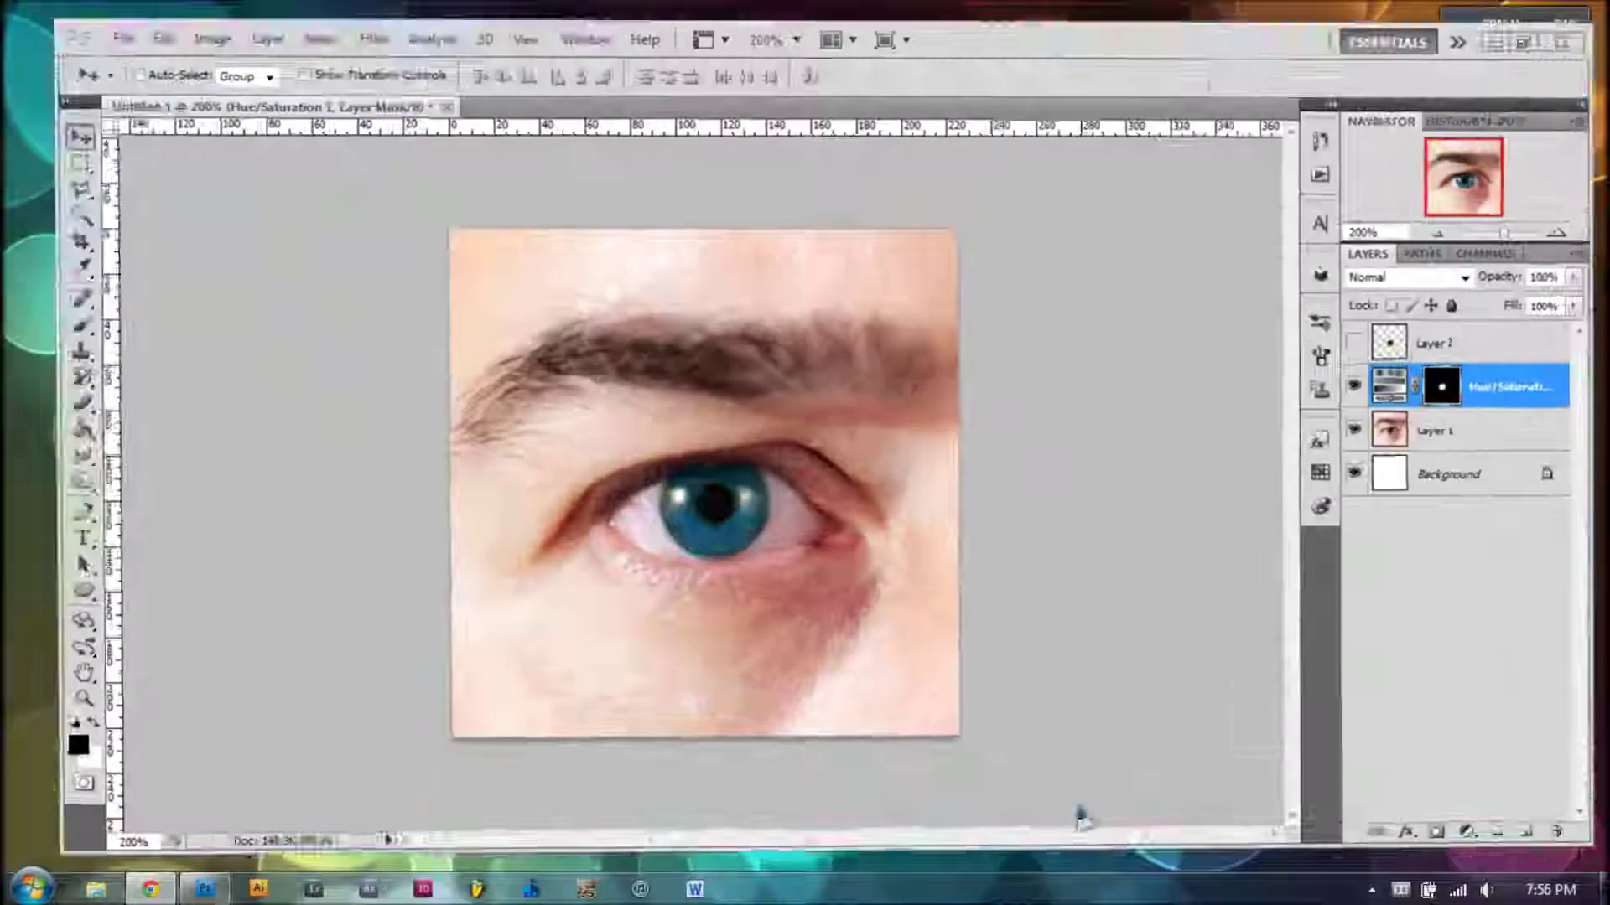